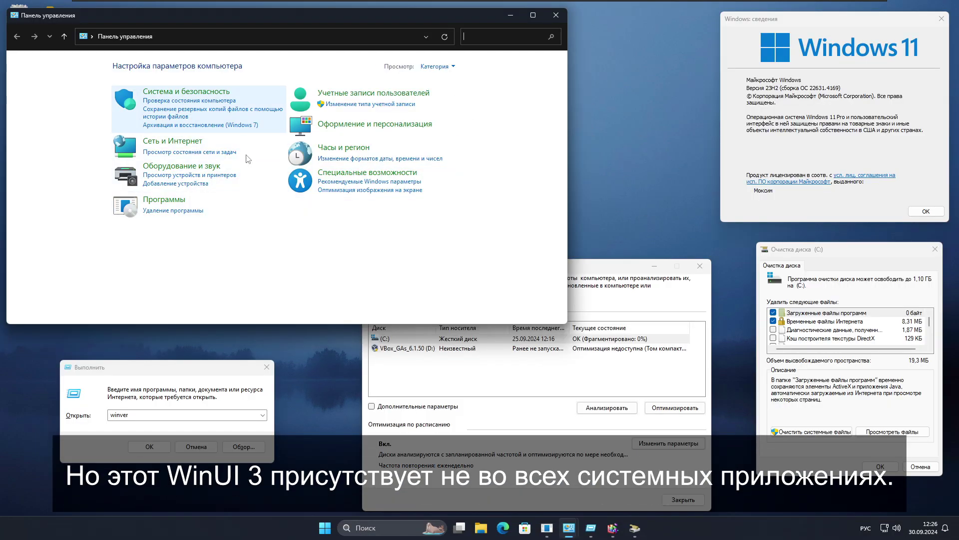
- Bring the open Run, Optimize Drives and Disk Cleanup windows to the front one after another to view their legacy design
click(144, 372)
click(583, 266)
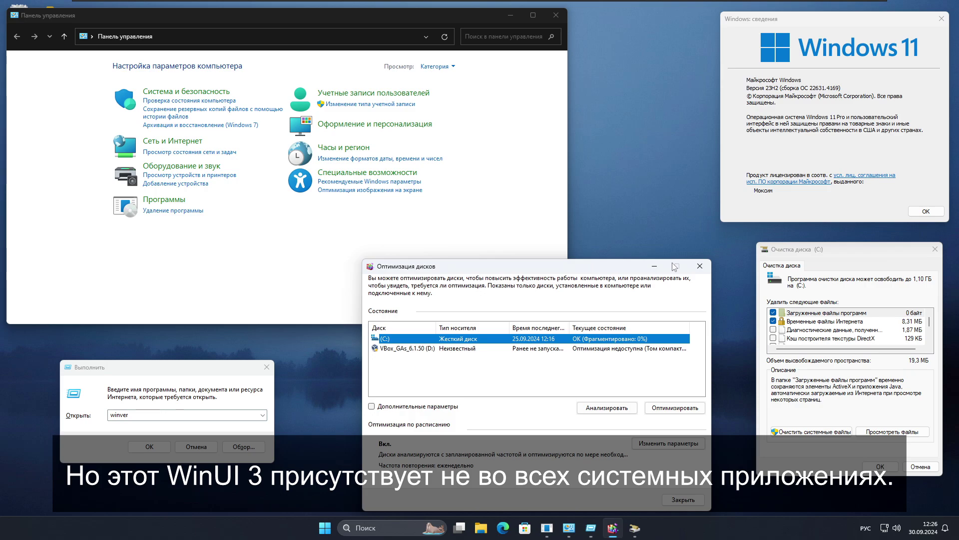
click(824, 253)
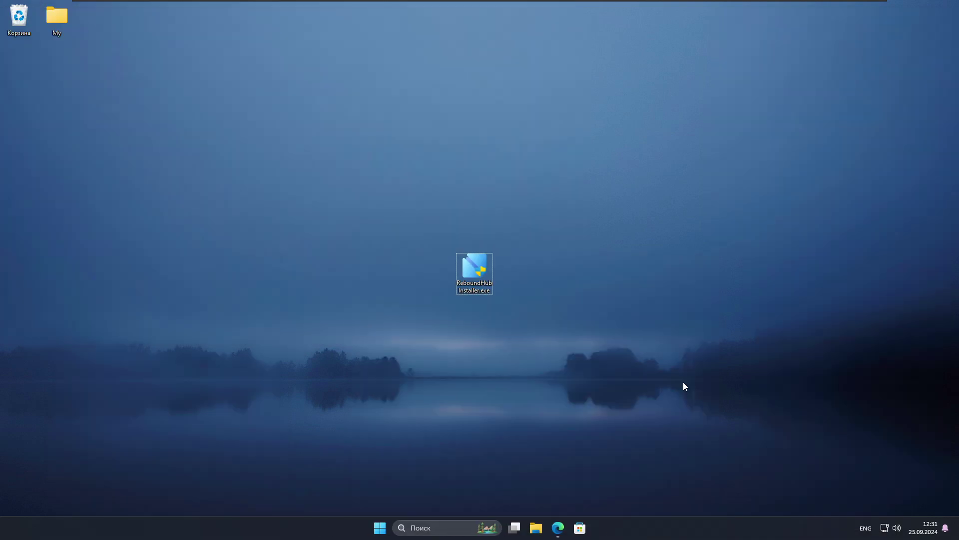
- Switch to Microsoft Edge and look through the Rebound 11 page on the Ivirius website, down to its community section
click(558, 527)
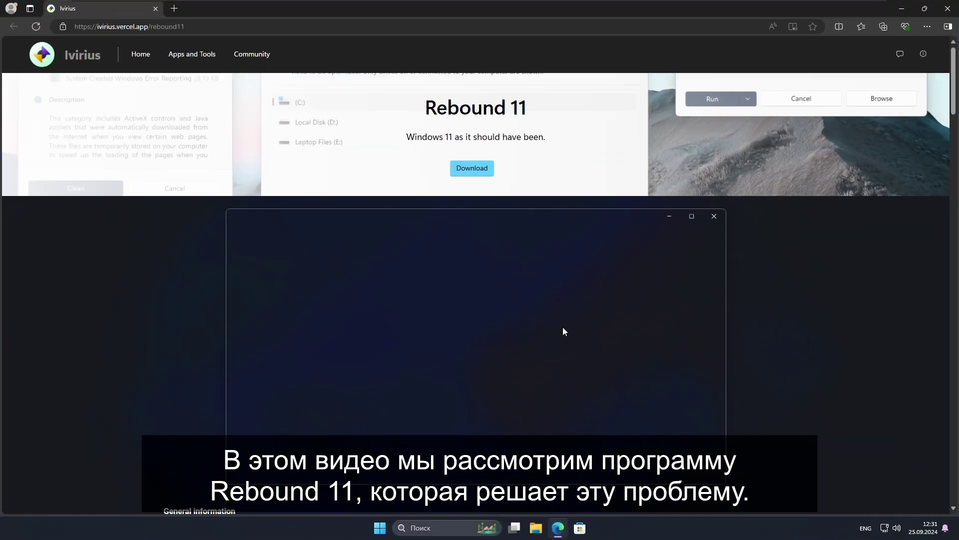
scroll(530, 291, down, 10)
scroll(531, 292, down, 15)
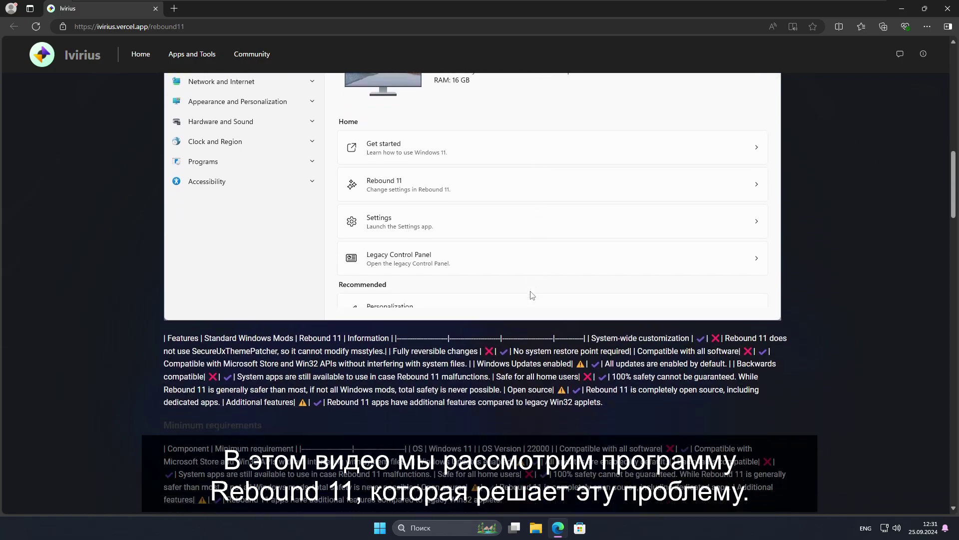
scroll(530, 292, down, 15)
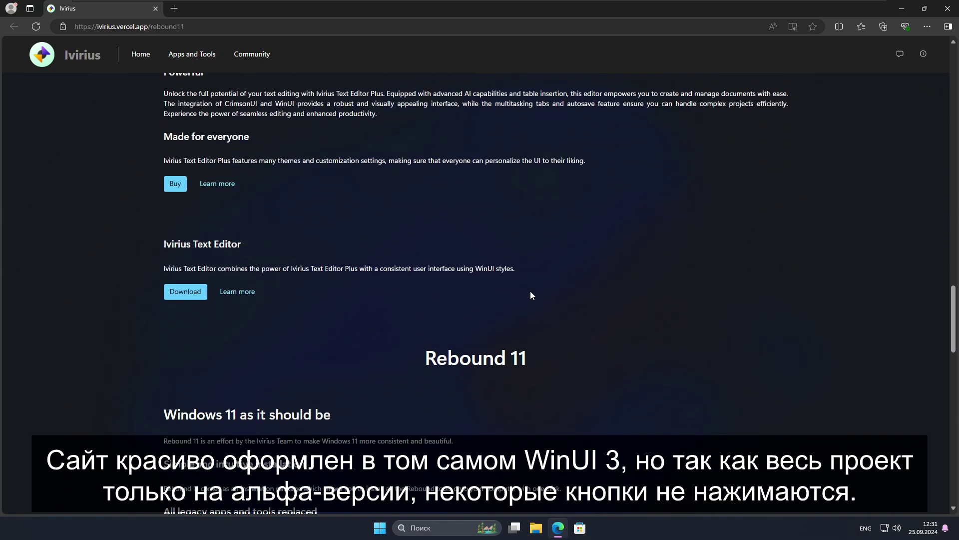
scroll(585, 307, down, 8)
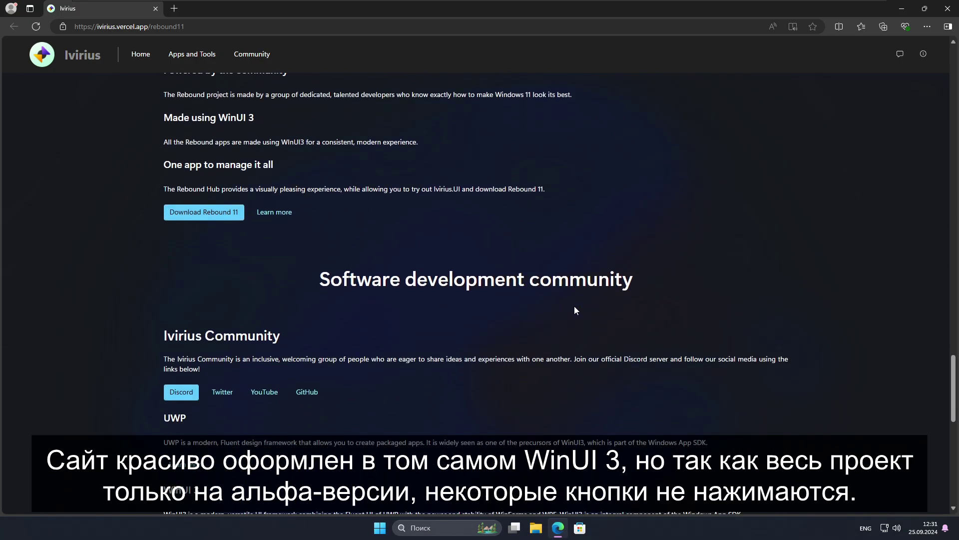
- Try the Download Rebound 11 and Learn more links under the website's One app to manage it all heading
scroll(574, 306, up, 3)
click(221, 354)
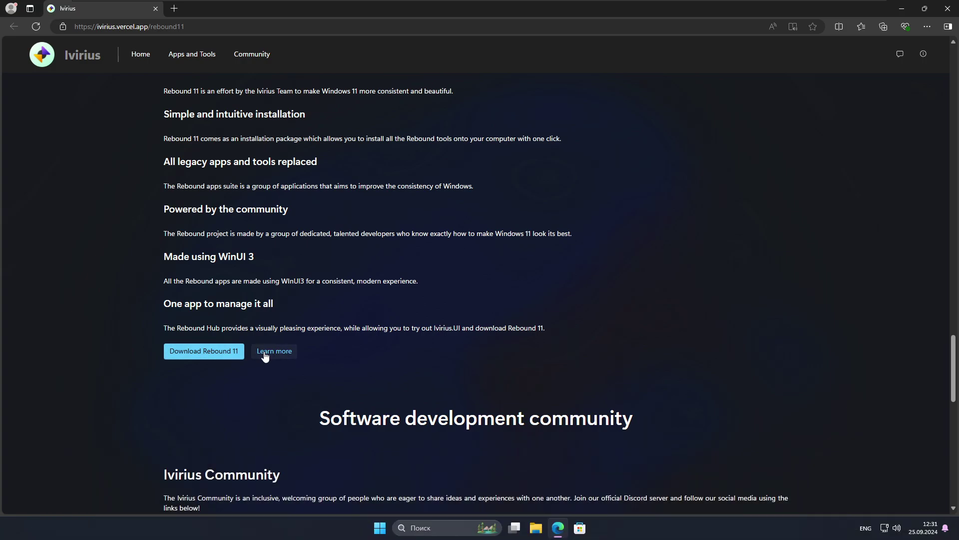
click(270, 352)
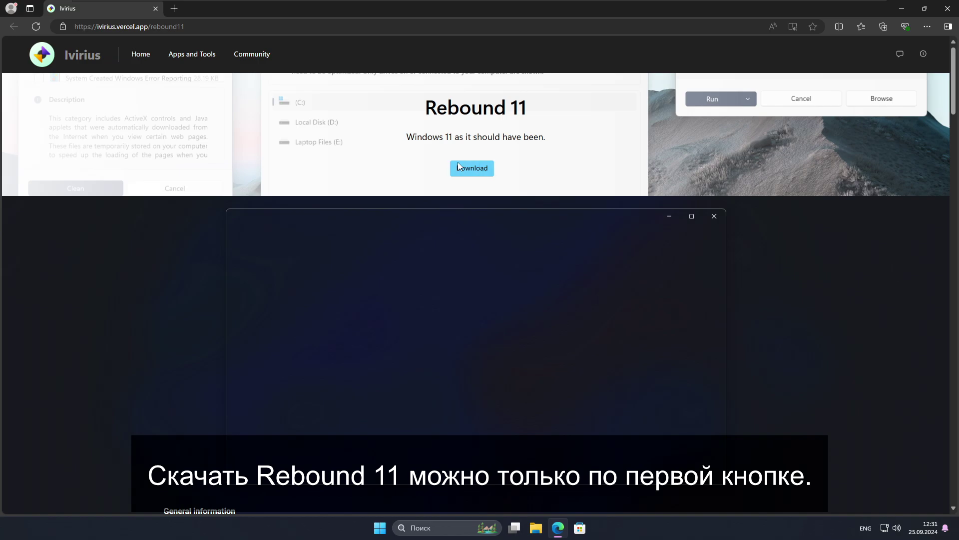
scroll(462, 151, down, 3)
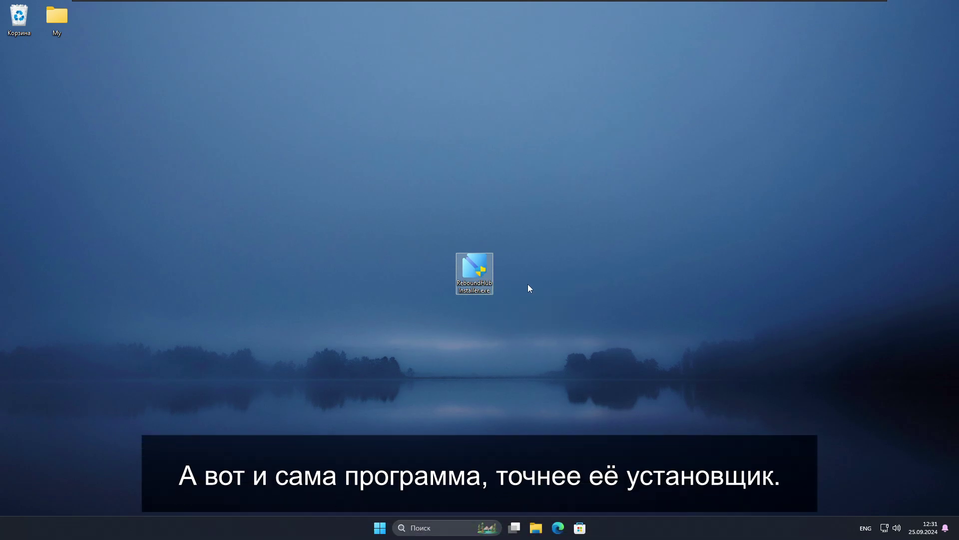
- Run the ReboundHub installer from the desktop, allow it to make changes and install Rebound Hub
key(Return)
click(434, 351)
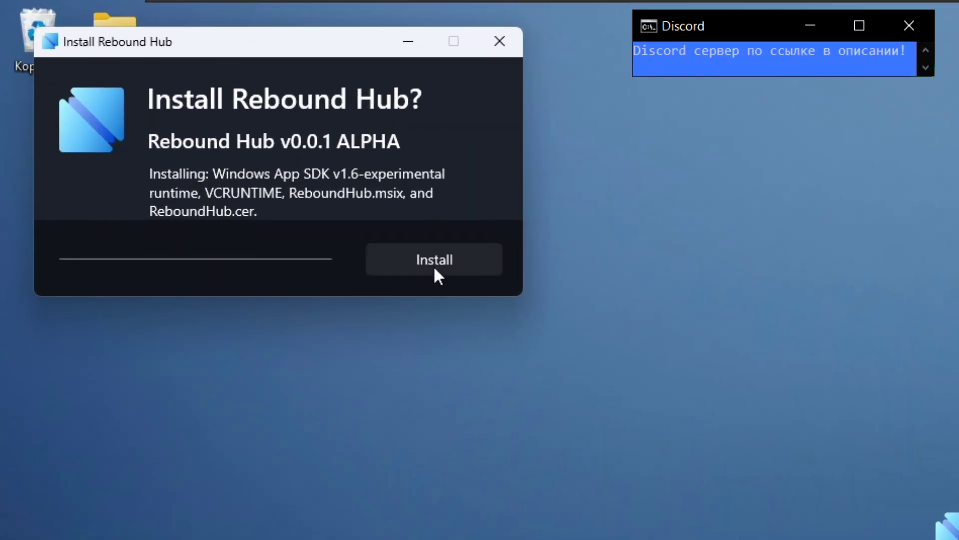
click(215, 133)
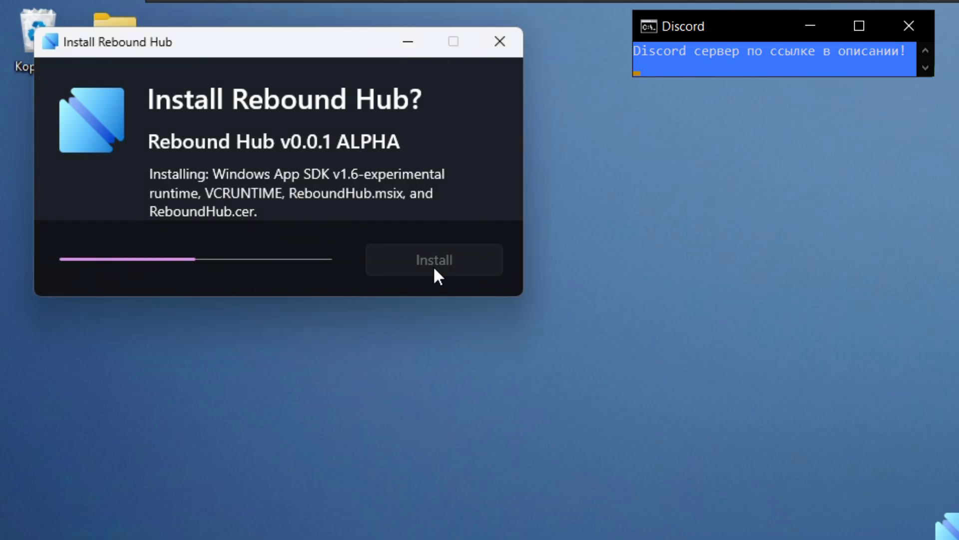
click(907, 22)
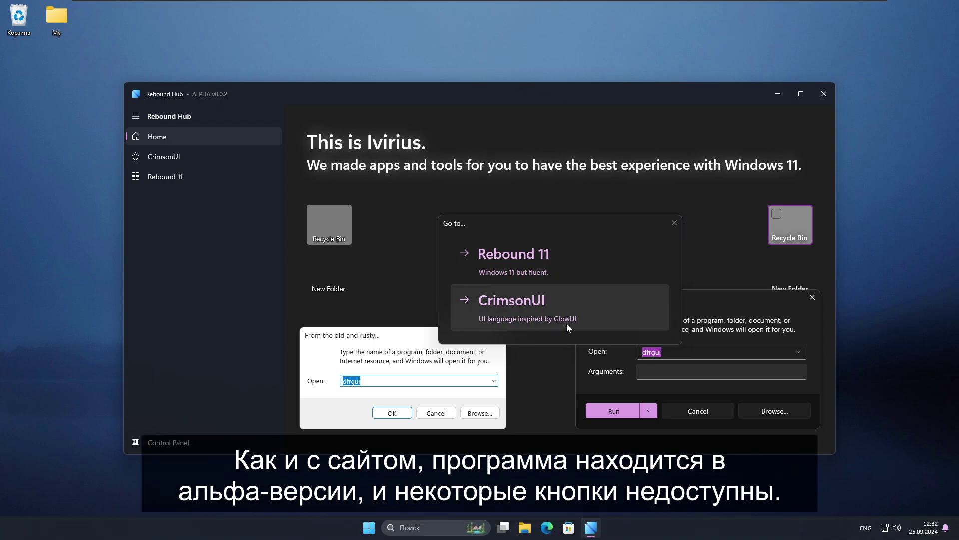
- View the CrimsonUI and Rebound 11 pages of Rebound Hub, ending on the Rebound 11 page
click(151, 157)
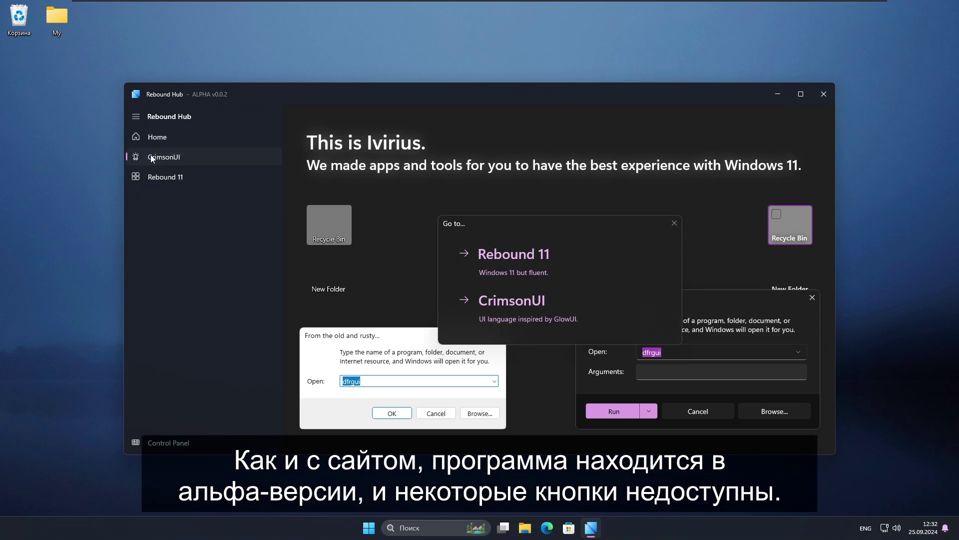
click(167, 176)
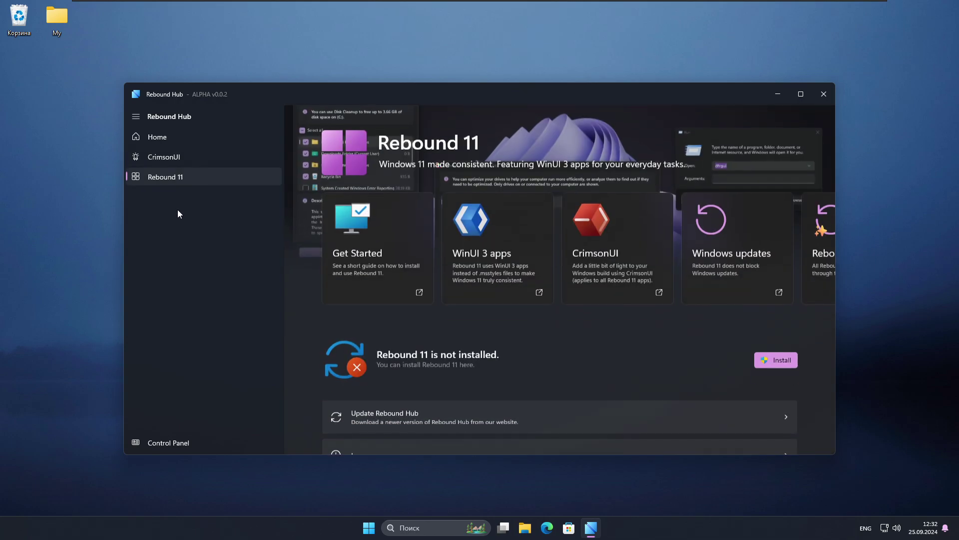
click(176, 159)
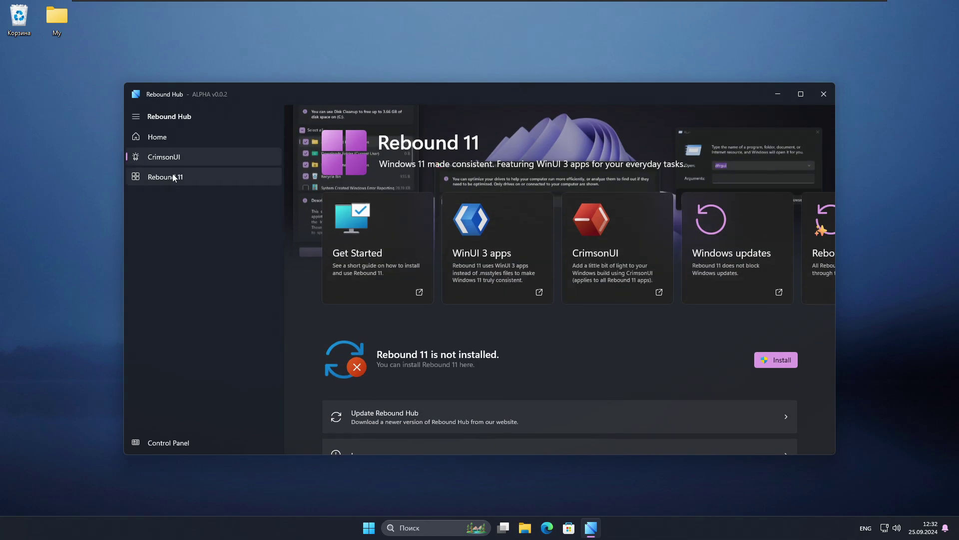
click(173, 177)
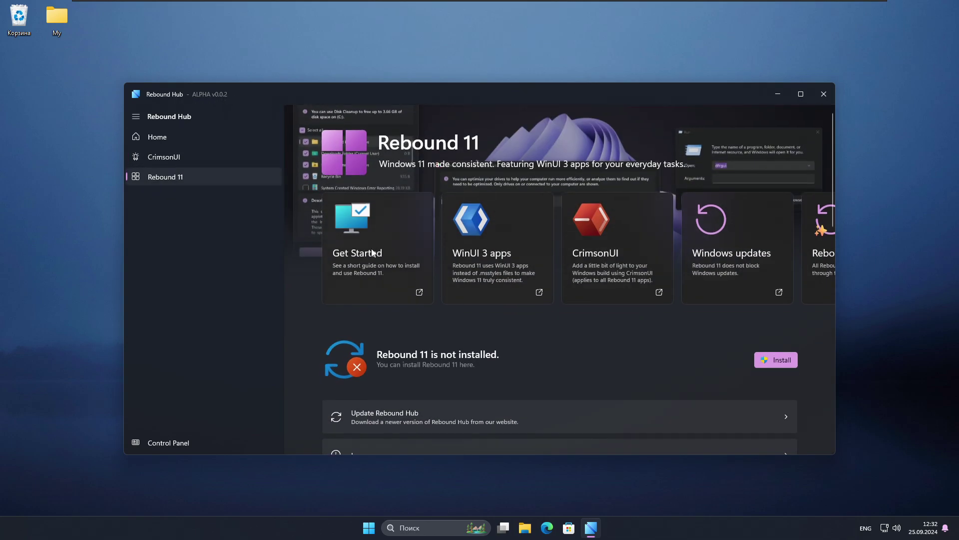
- Examine the Rebound 11 page's link cards and feature descriptions, including trying the sample WinUI 3 slider
scroll(782, 259, right, 5)
scroll(744, 276, left, 5)
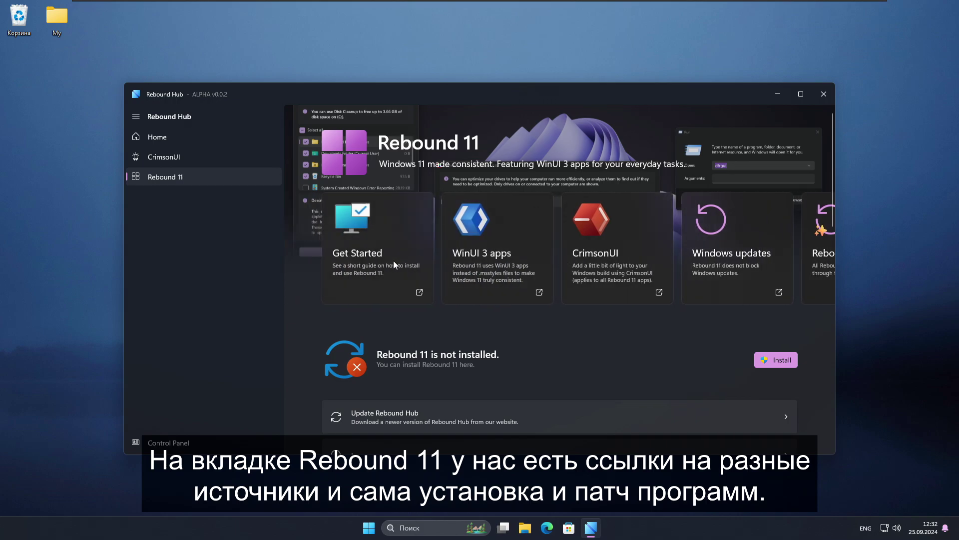
scroll(514, 346, down, 5)
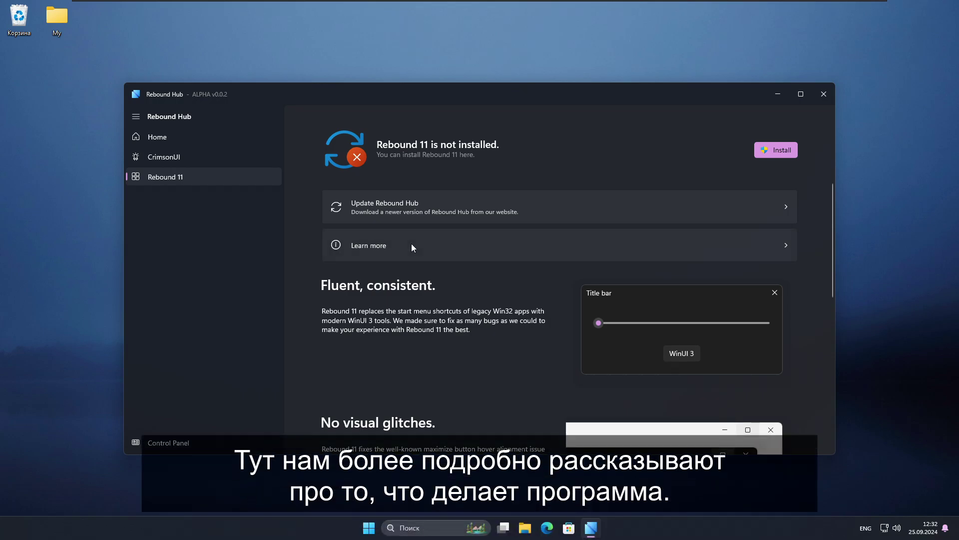
scroll(503, 225, down, 3)
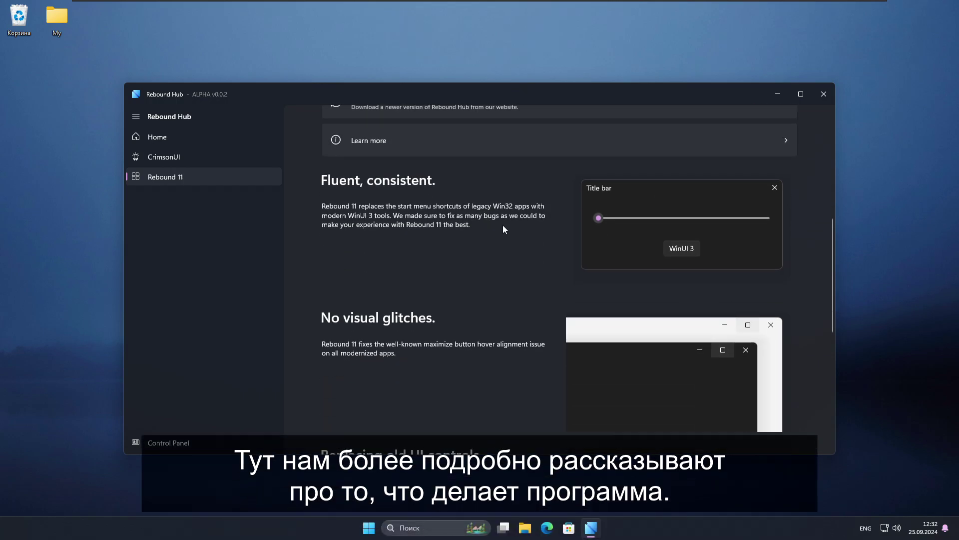
click(617, 218)
drag(608, 221, 657, 229)
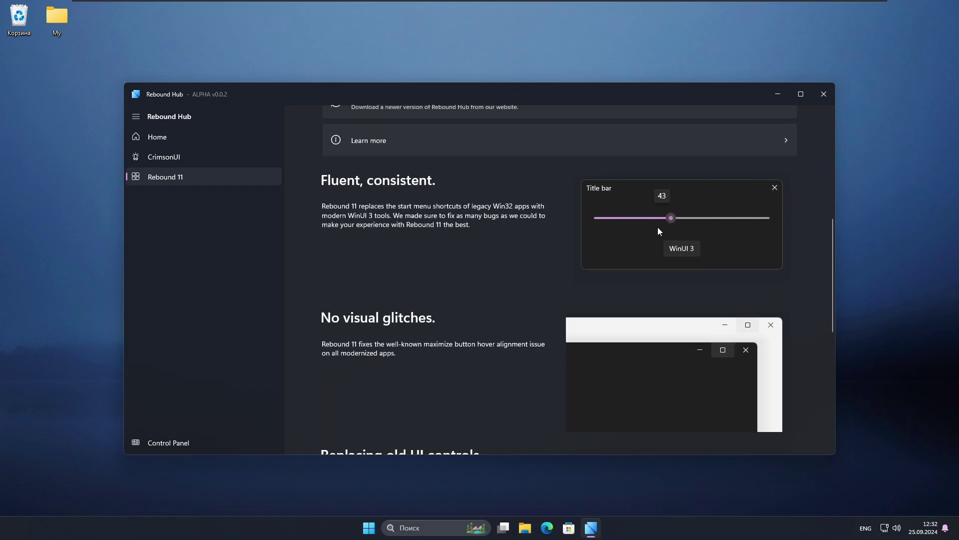
scroll(549, 239, down, 5)
scroll(649, 210, up, 1)
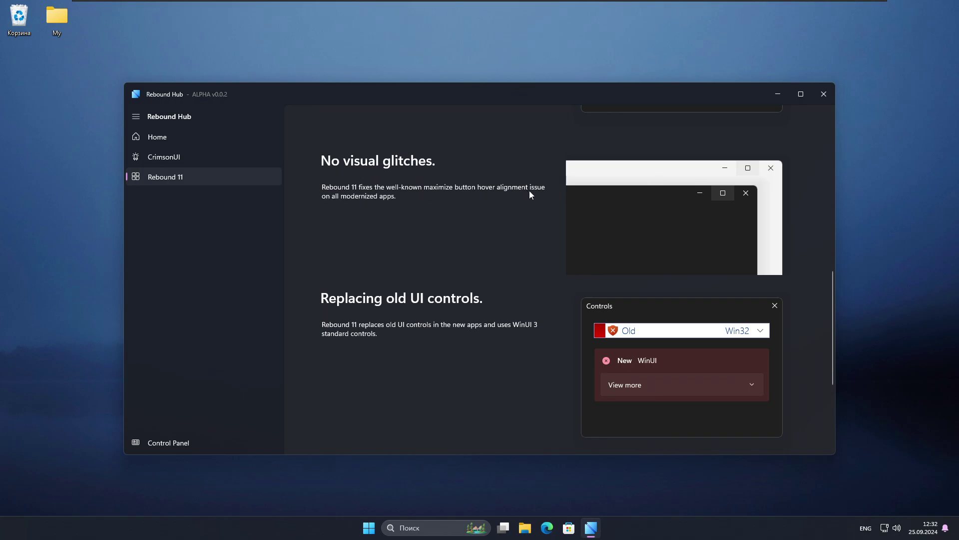
scroll(430, 205, down, 2)
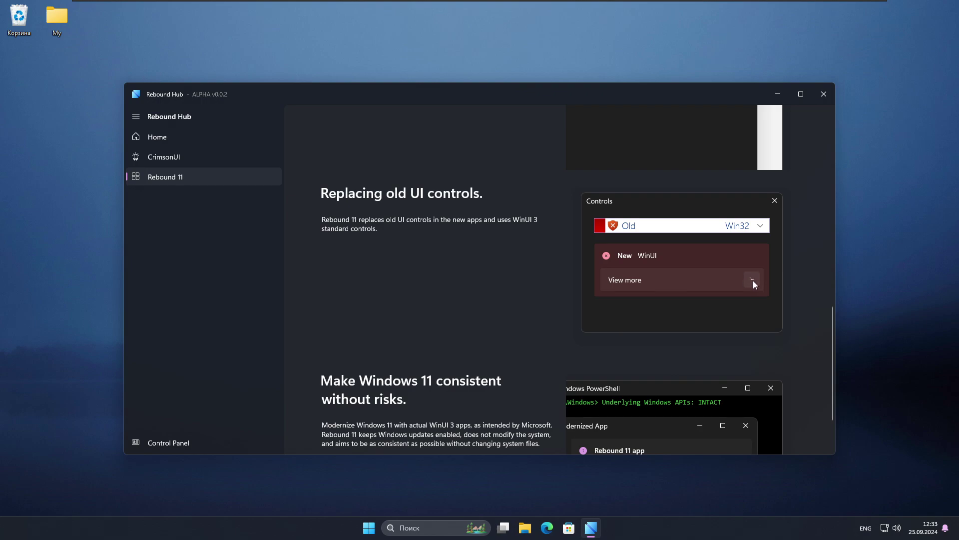
scroll(606, 223, down, 2)
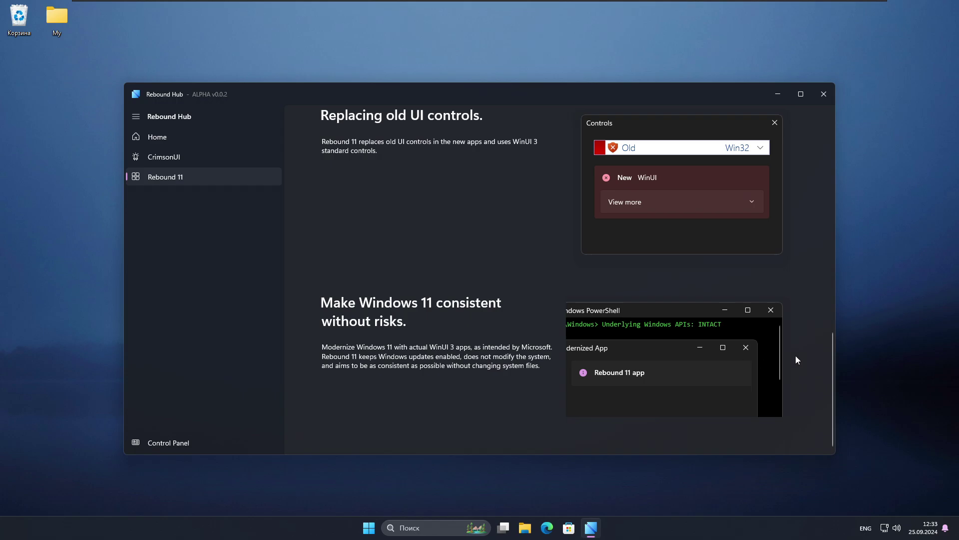
scroll(781, 287, up, 10)
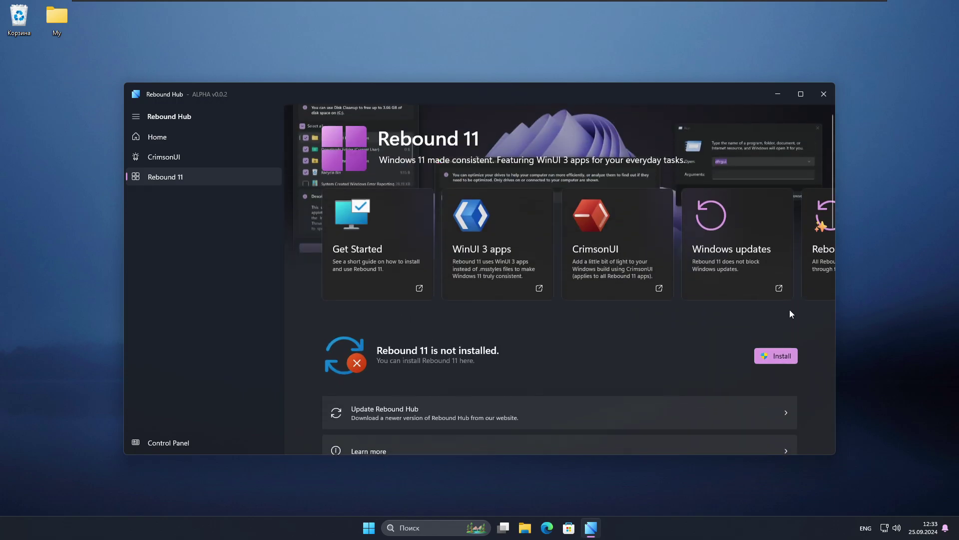
- Start the Rebound 11 installation and allow ReboundHub.exe to restart with administrator rights
click(142, 119)
scroll(501, 250, right, 2)
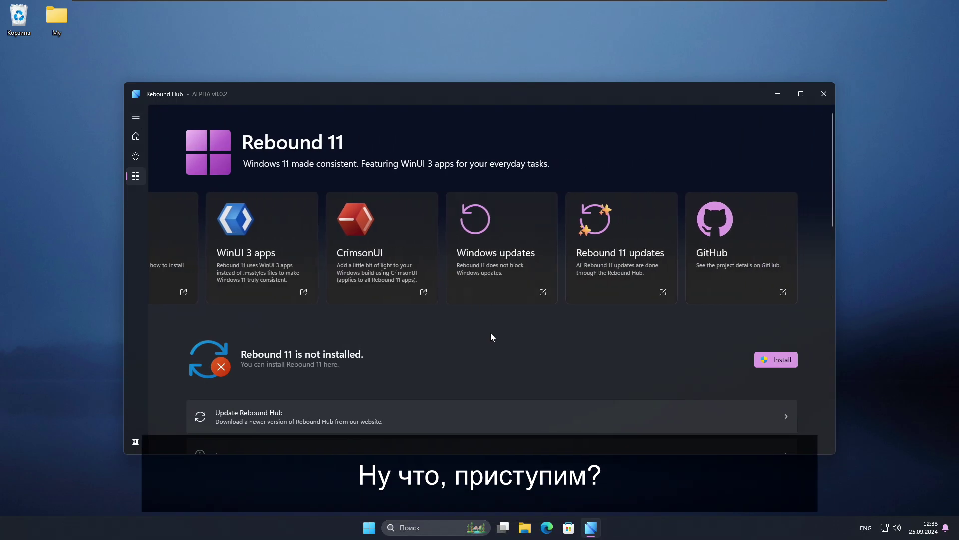
scroll(486, 329, down, 3)
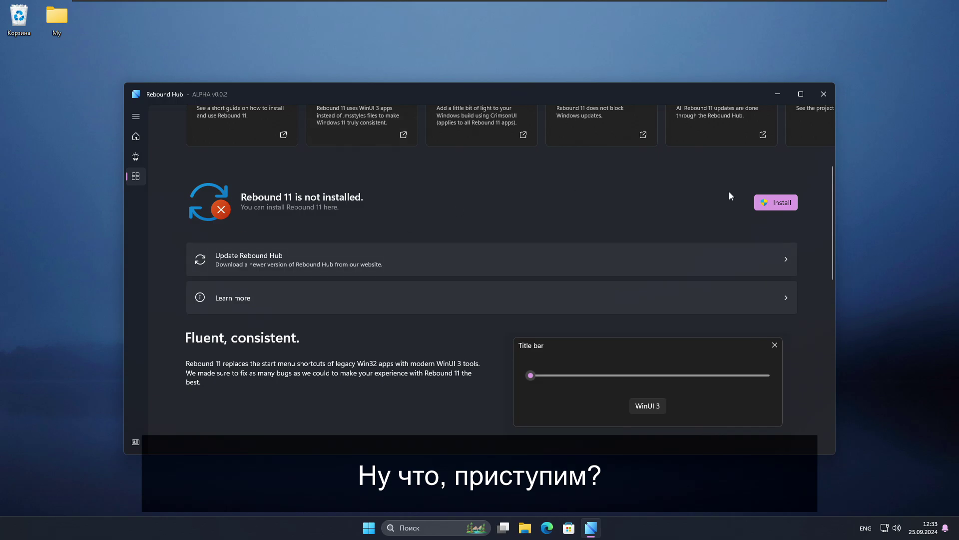
click(779, 203)
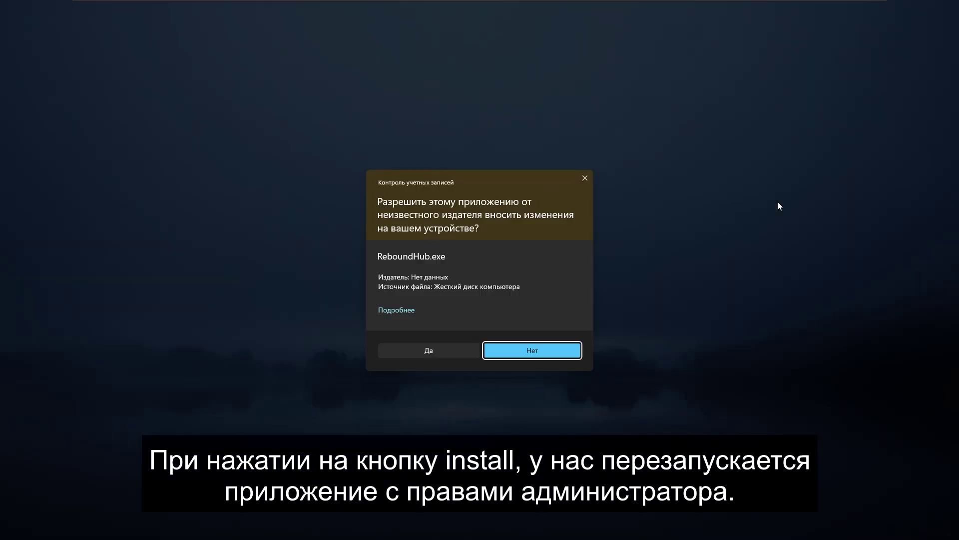
click(448, 349)
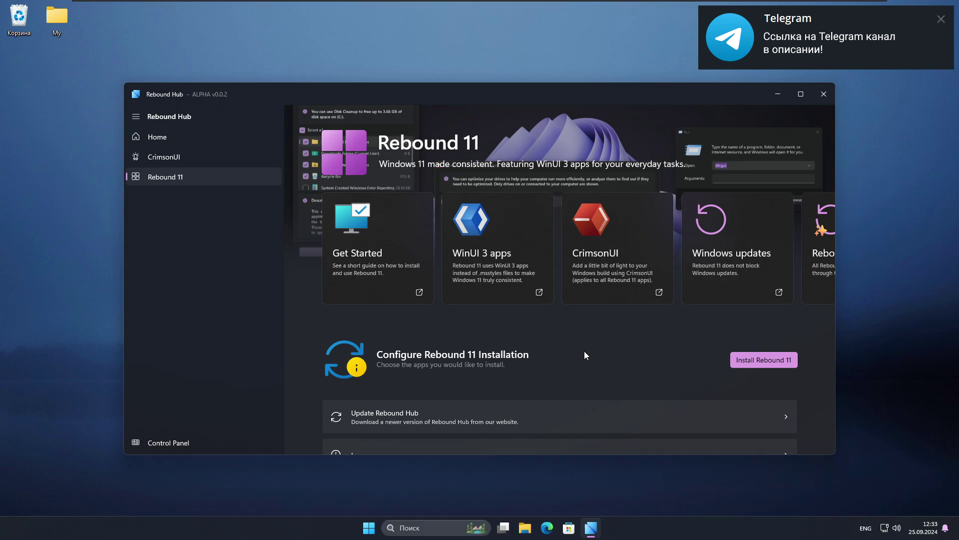
- Expand the Common group of the Rebound 11 installation options and review its apps and WordPad replacement choices
scroll(583, 350, down, 4)
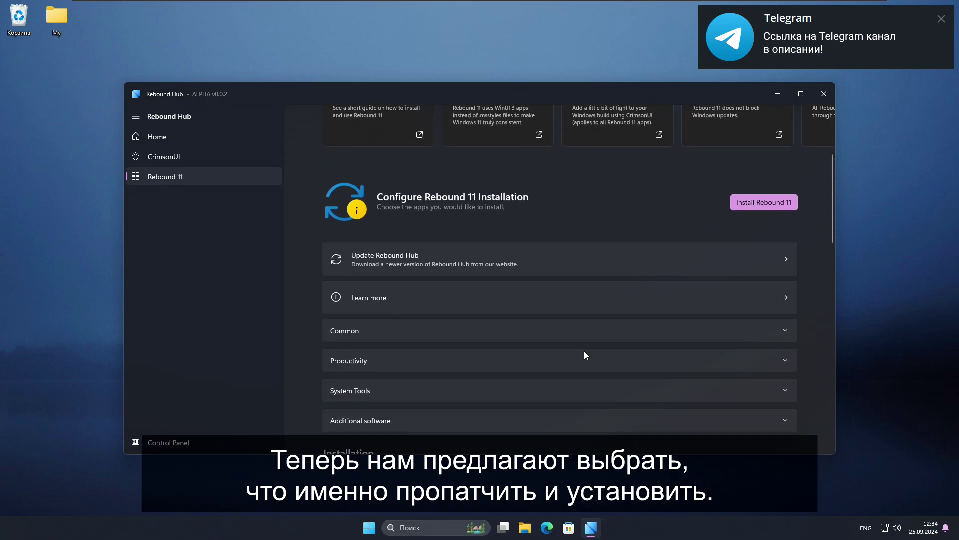
scroll(584, 351, down, 2)
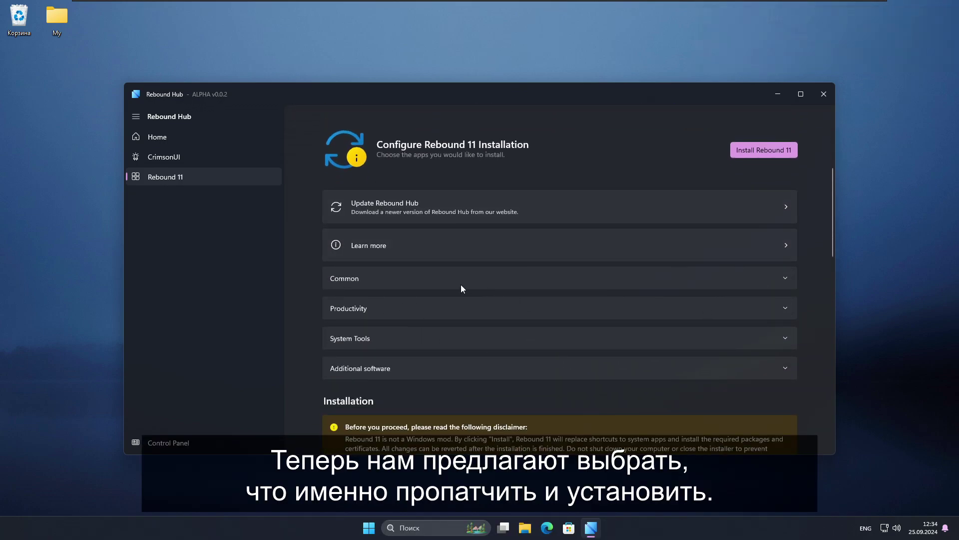
click(786, 281)
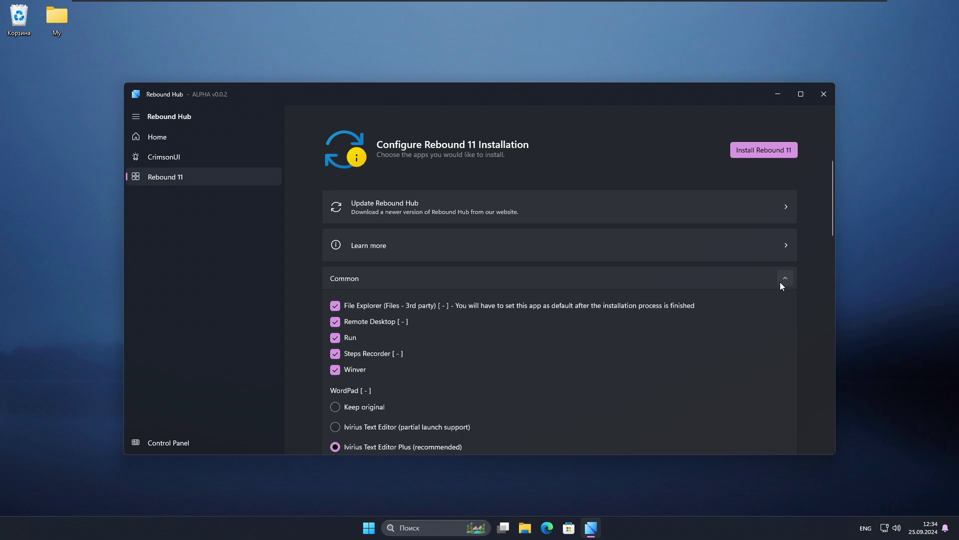
scroll(727, 323, down, 1)
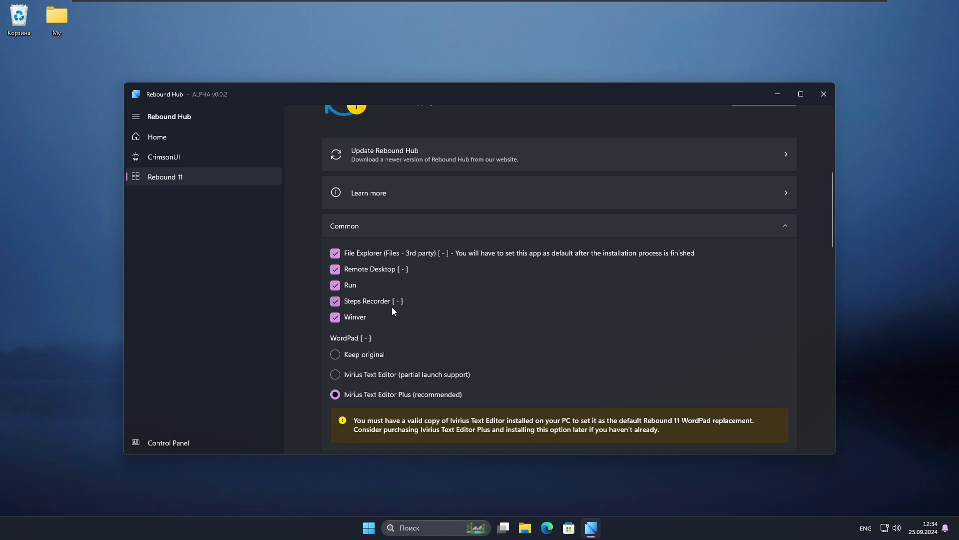
scroll(392, 307, down, 2)
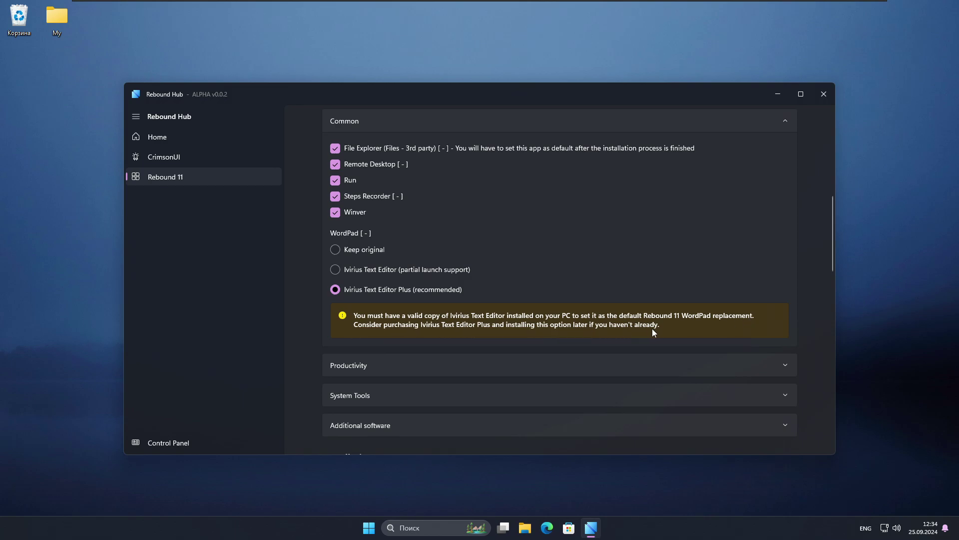
scroll(456, 304, up, 1)
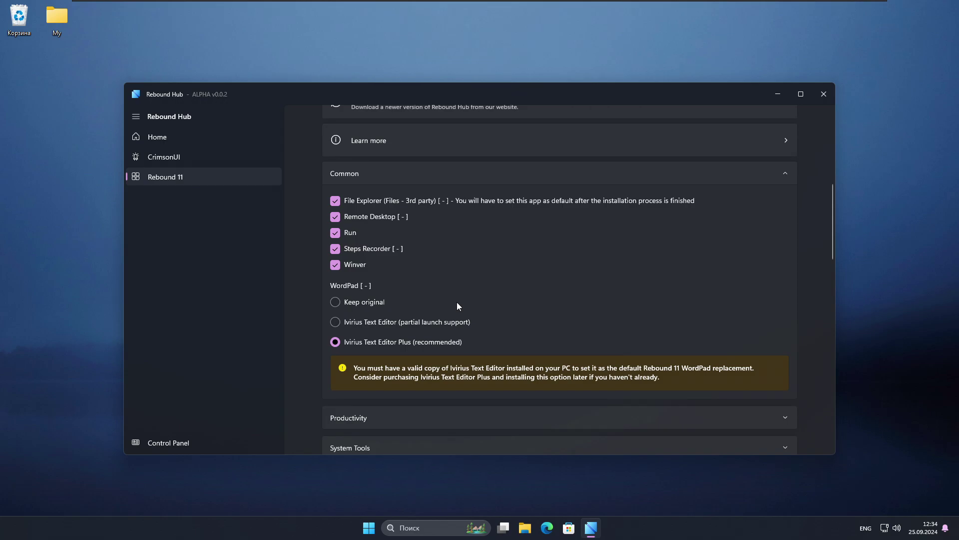
- Expand the Productivity and System Tools groups to show the apps that can be selected for installation
scroll(456, 302, down, 3)
click(433, 297)
click(432, 297)
scroll(433, 298, down, 1)
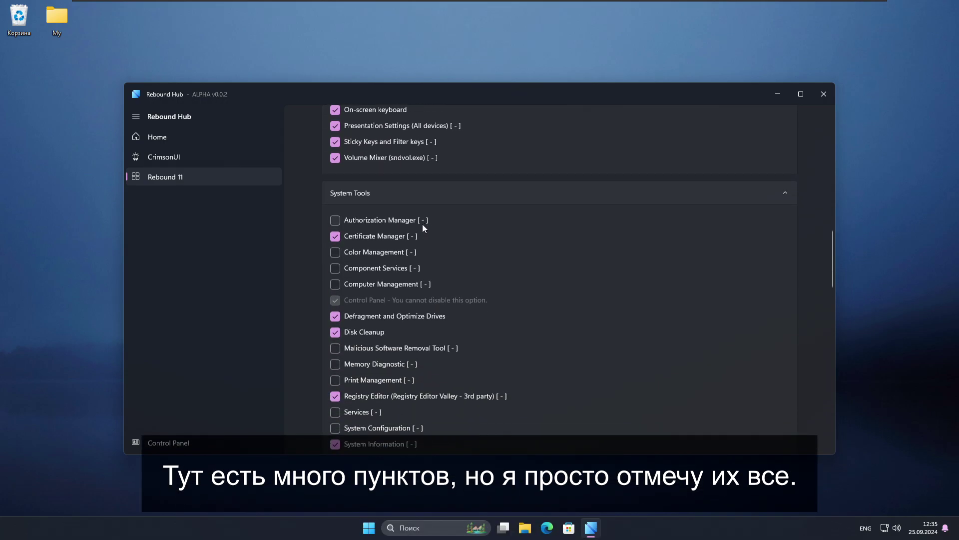
- Select all remaining apps in the System Tools group for installation, from Authorization Manager through Windows Defender Firewall
scroll(423, 267, down, 1)
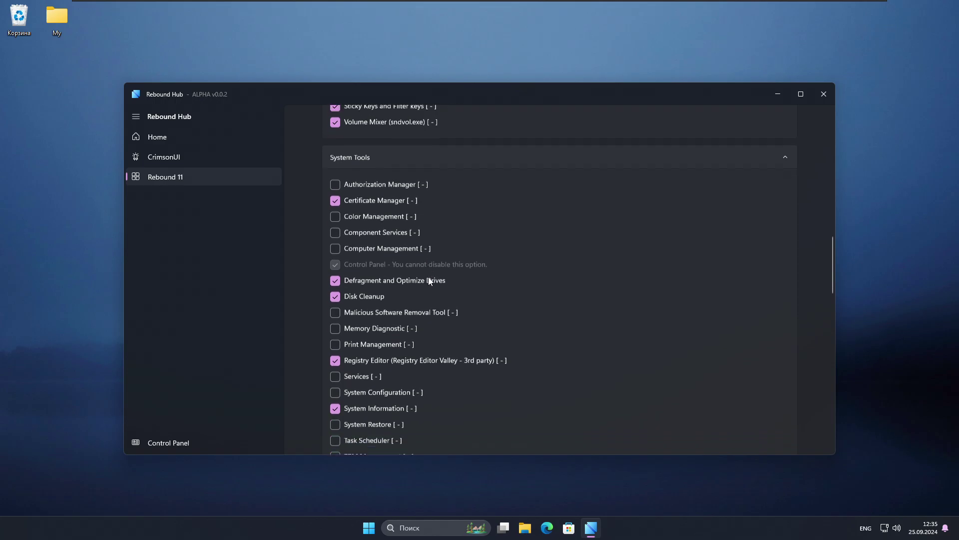
scroll(427, 275, up, 4)
click(377, 325)
click(378, 359)
click(377, 373)
click(378, 389)
scroll(378, 380, down, 2)
click(378, 376)
scroll(369, 360, down, 3)
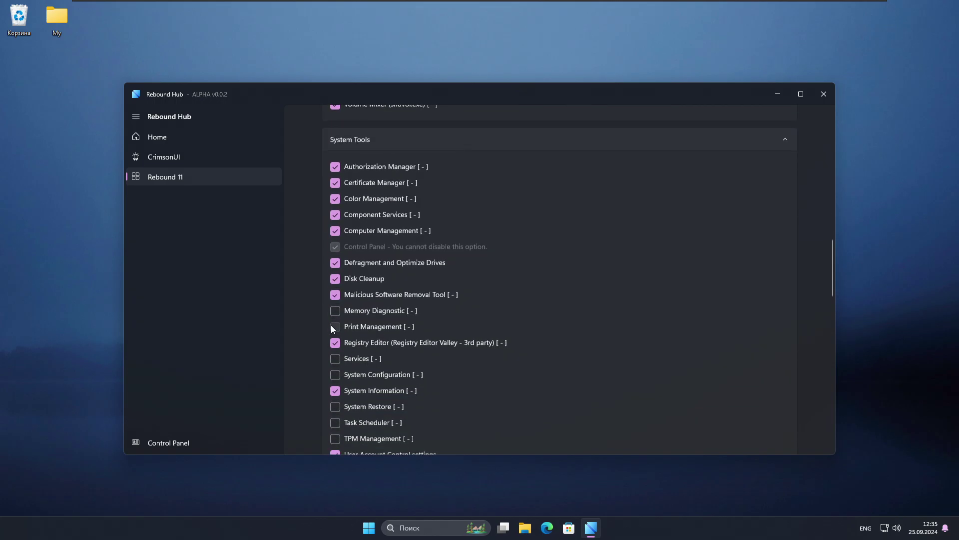
scroll(380, 350, down, 8)
click(335, 259)
click(335, 277)
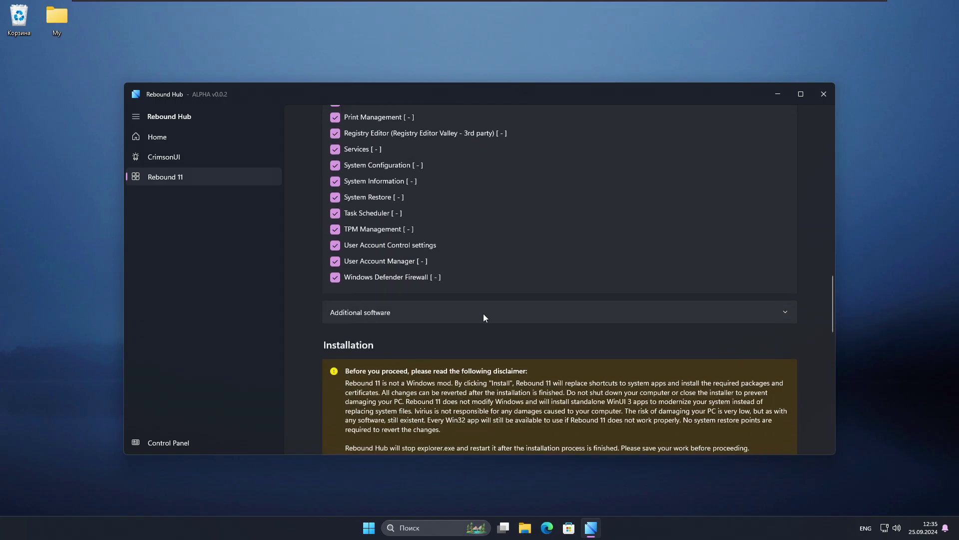
- Check the Additional software group and review the app selections across the Rebound 11 installation options
click(769, 316)
click(769, 315)
scroll(454, 388, up, 4)
scroll(455, 384, up, 10)
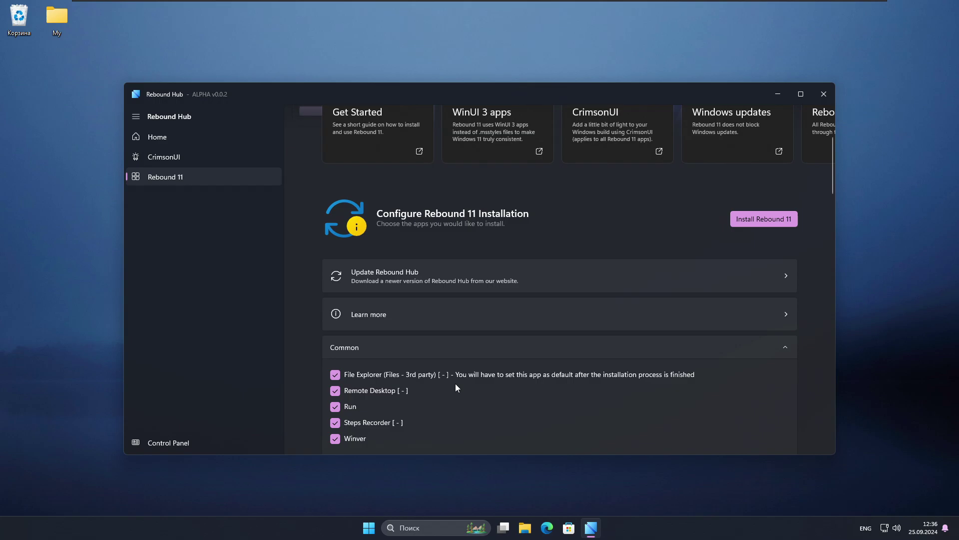
scroll(456, 385, down, 6)
scroll(456, 386, up, 7)
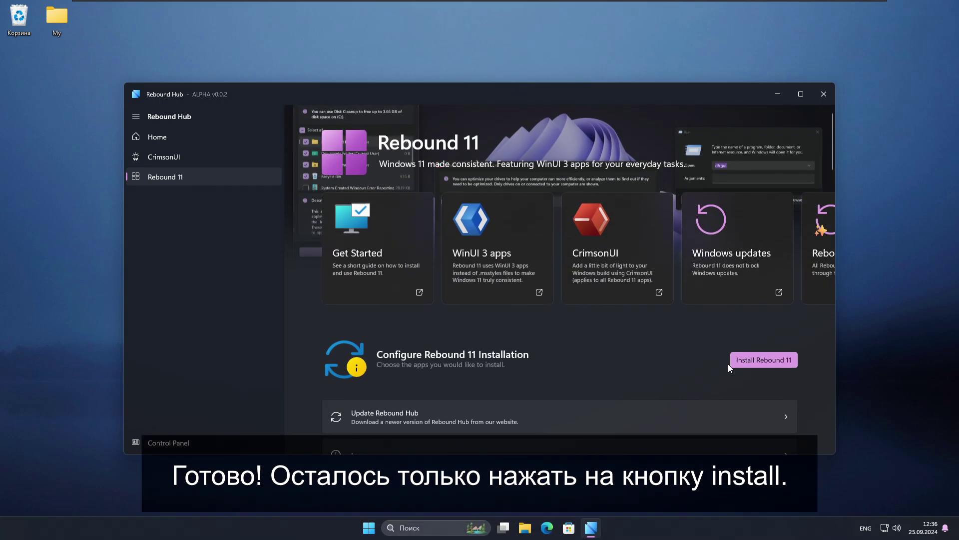
- Collapse the Common, Productivity and System Tools groups of the installation options
scroll(733, 364, down, 2)
click(785, 331)
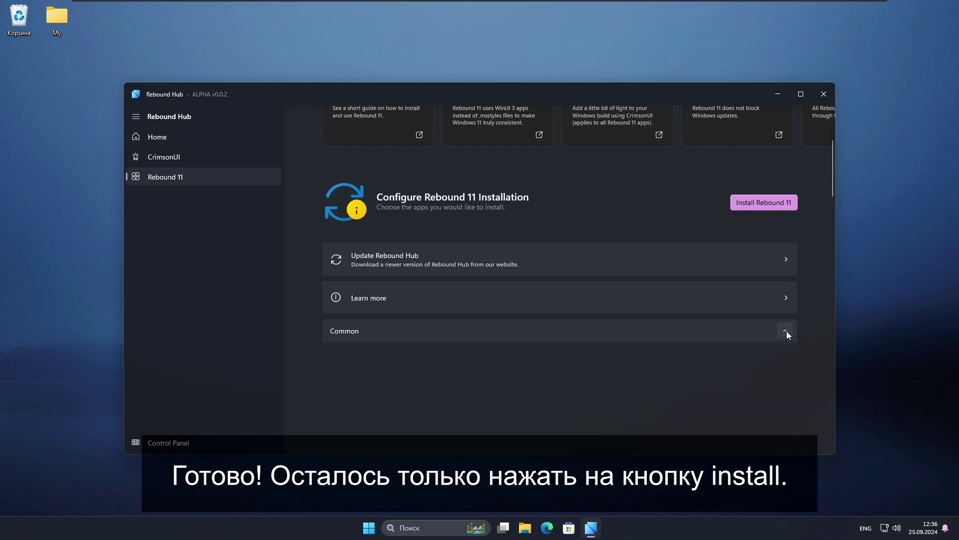
click(784, 361)
click(785, 390)
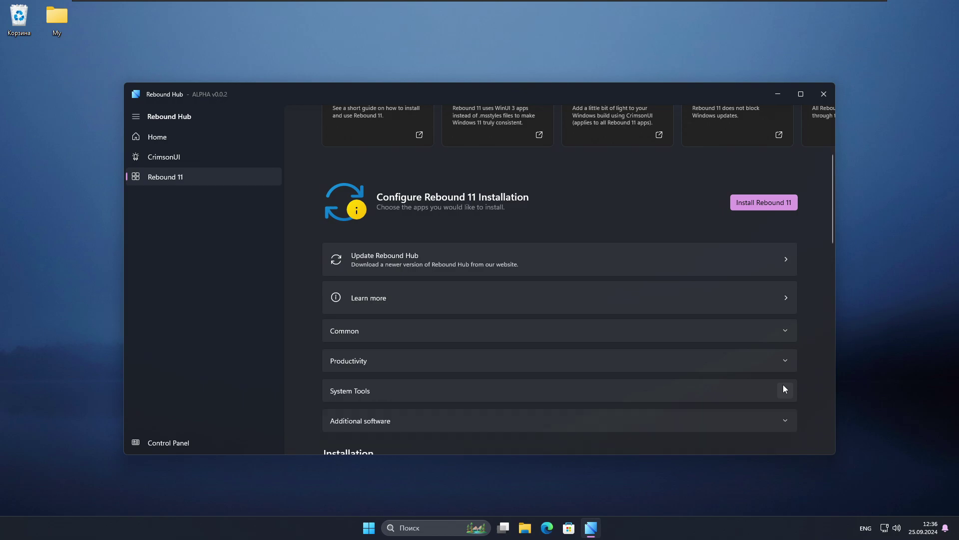
- Install Rebound 11 with the selected apps and restart the computer immediately when asked
click(759, 202)
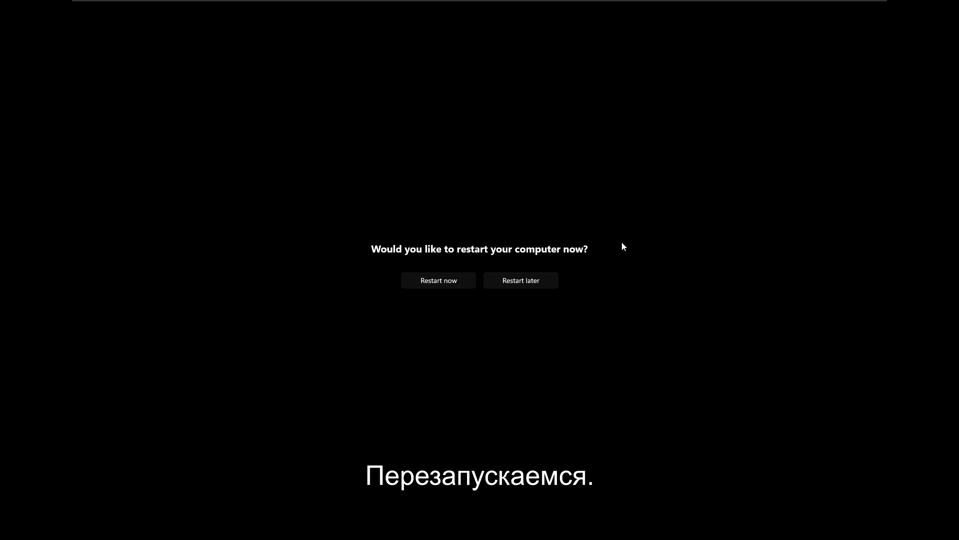
click(435, 279)
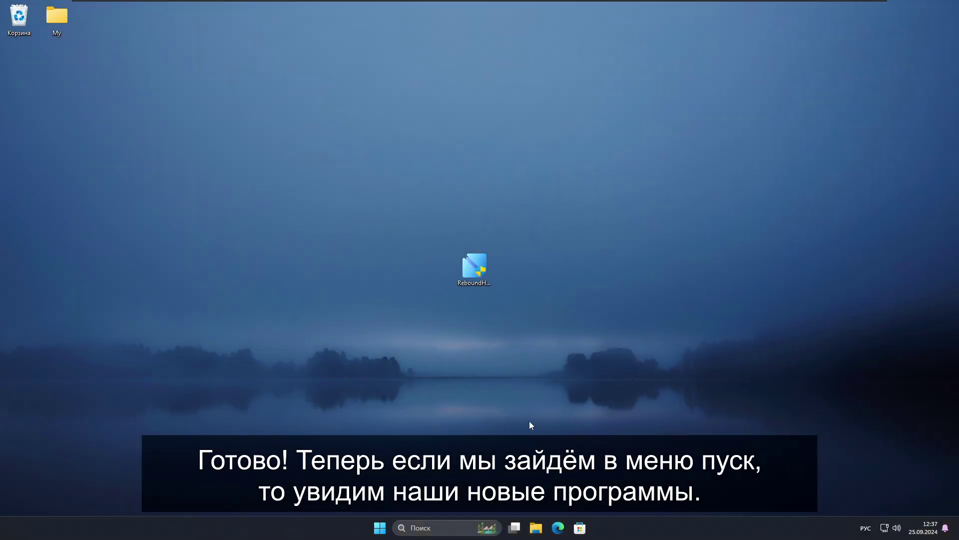
- Examine the full list of recently added Rebound apps in the Start menu's recommendations, and close it
click(380, 528)
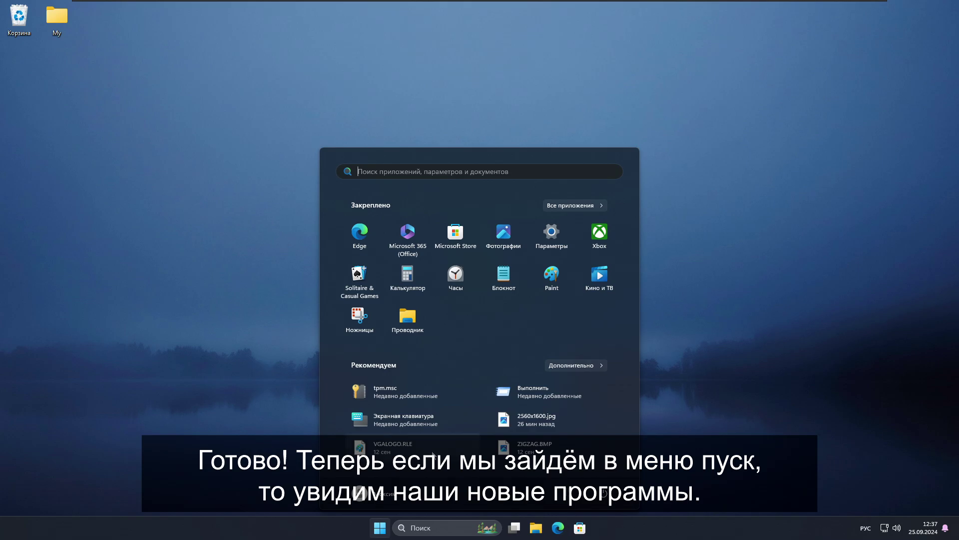
click(562, 364)
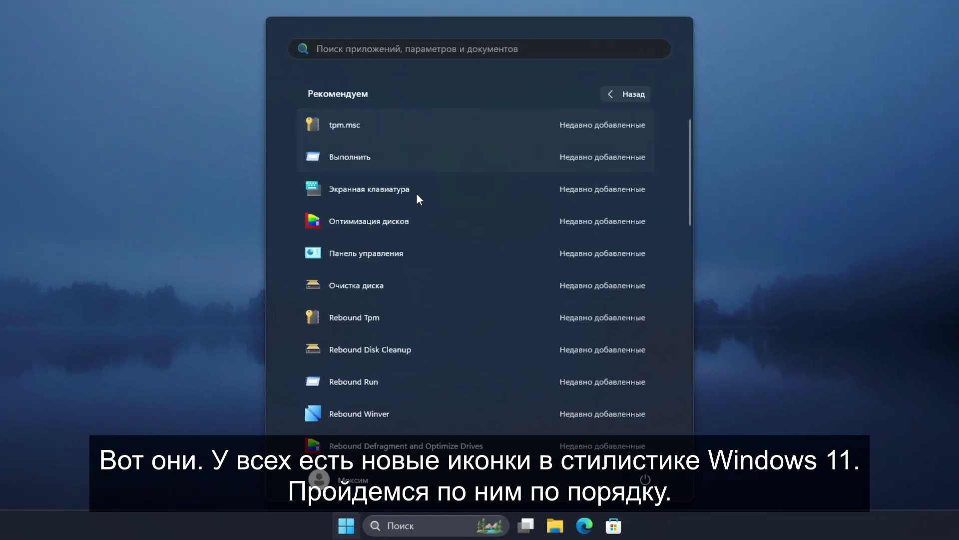
scroll(428, 360, down, 3)
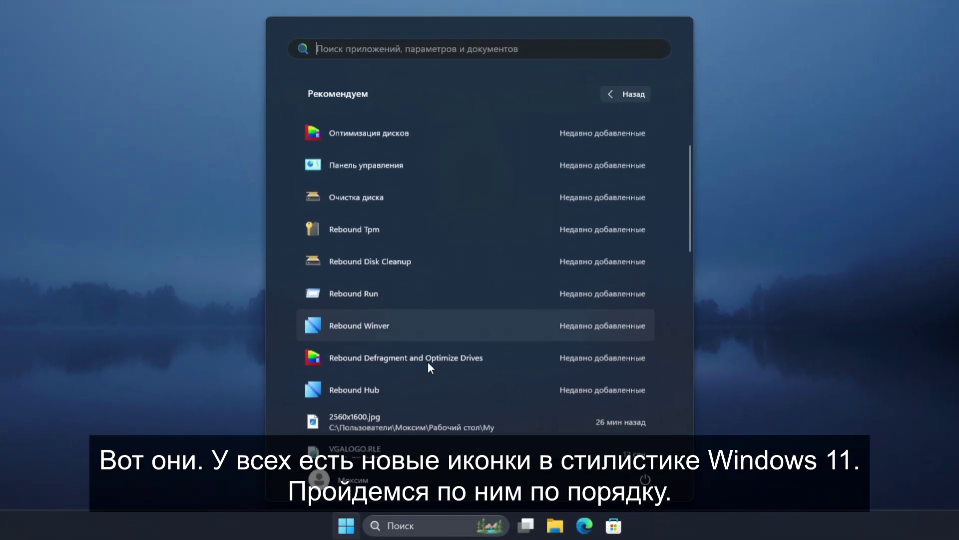
scroll(420, 325, up, 1)
scroll(415, 324, up, 3)
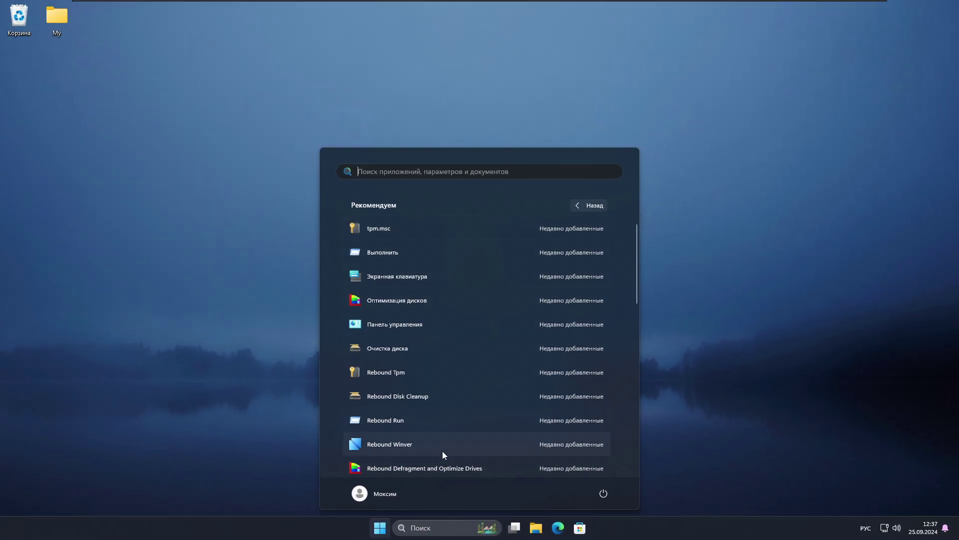
click(674, 311)
- Open the system Run dialog repeatedly to check its version, and look up Rebound Run among the recently added apps
key(super+r)
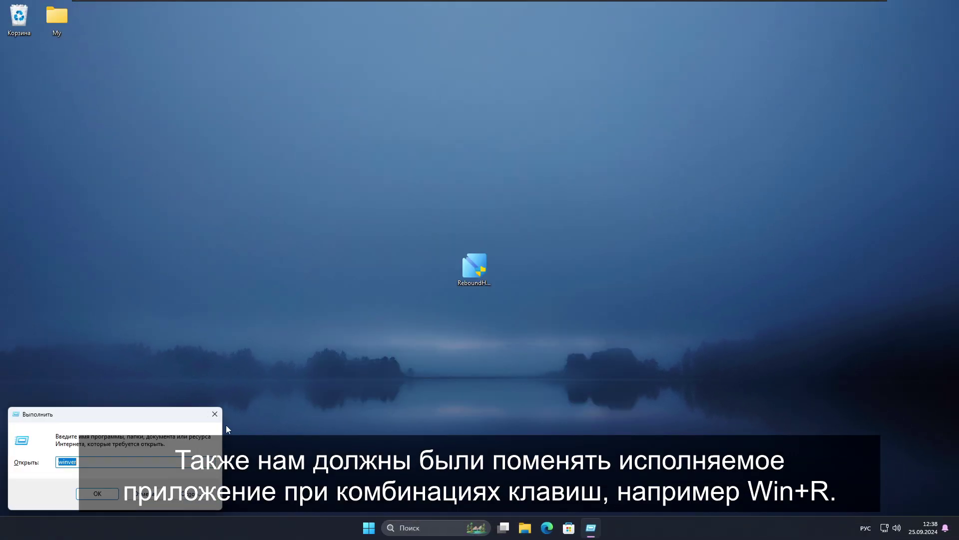
click(214, 415)
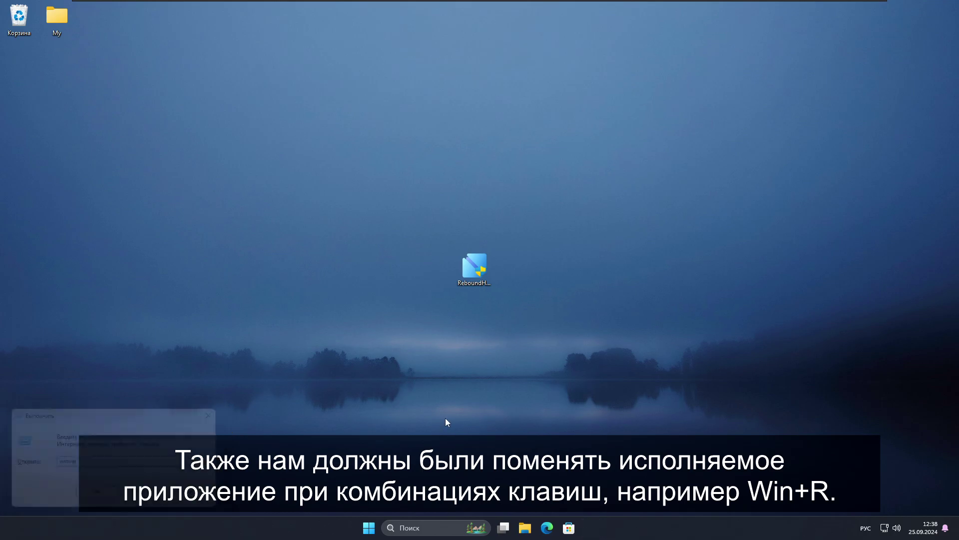
key(super+r)
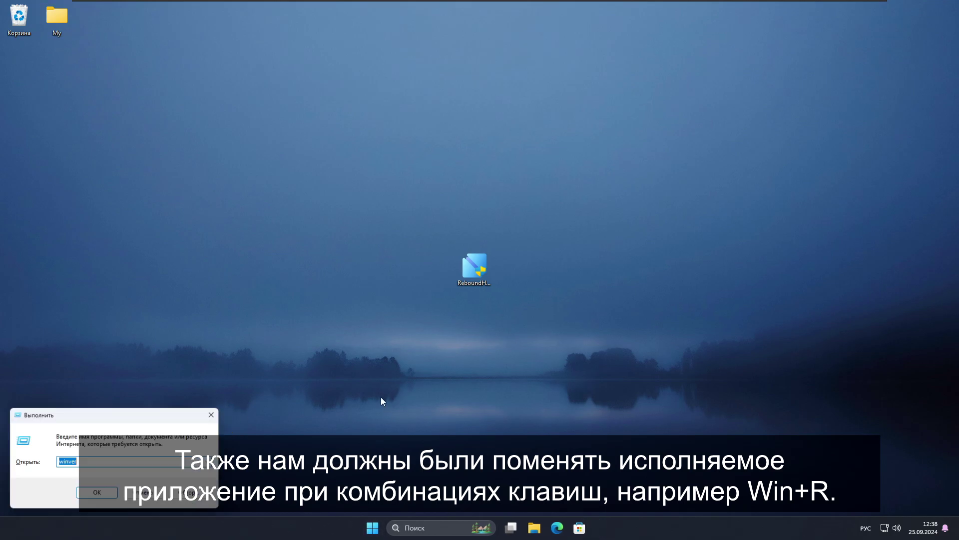
key(Escape)
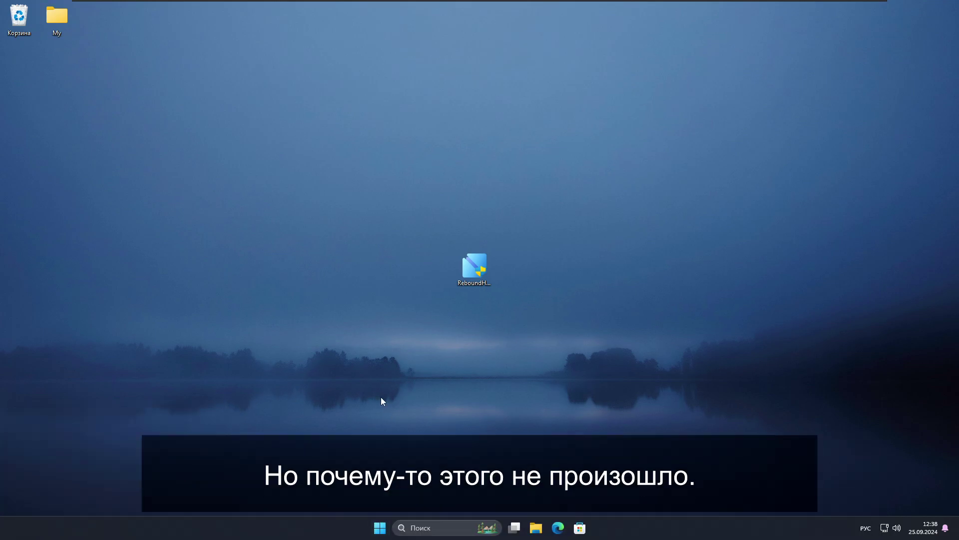
key(super+r)
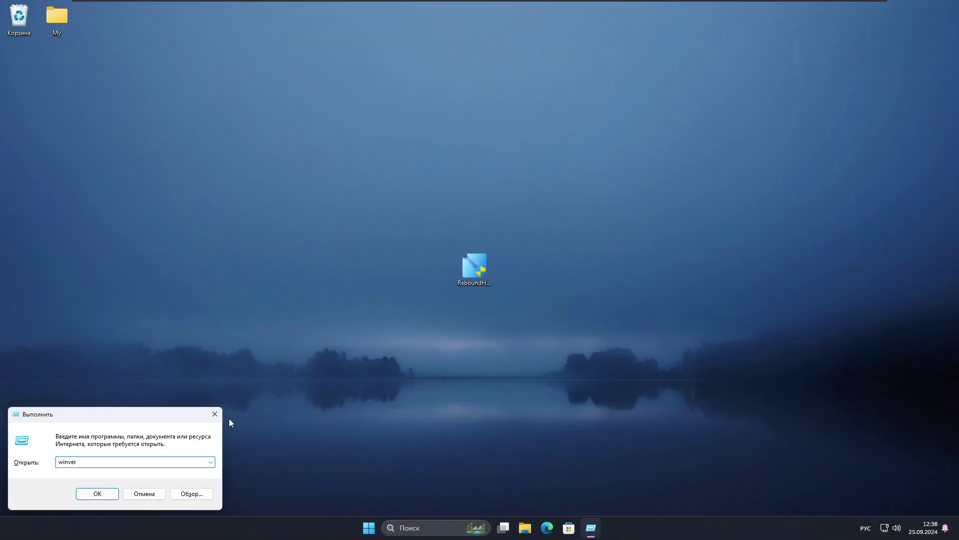
key(Escape)
click(380, 528)
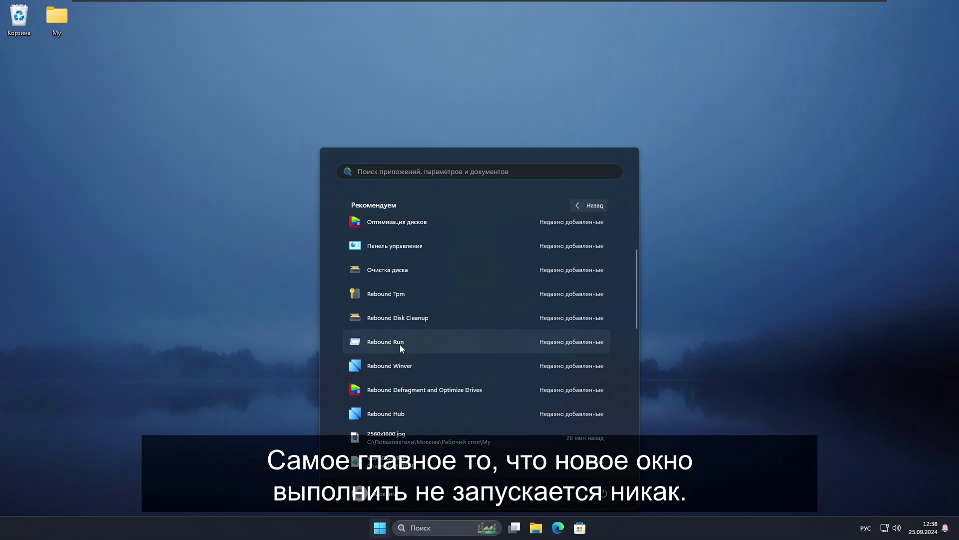
key(Escape)
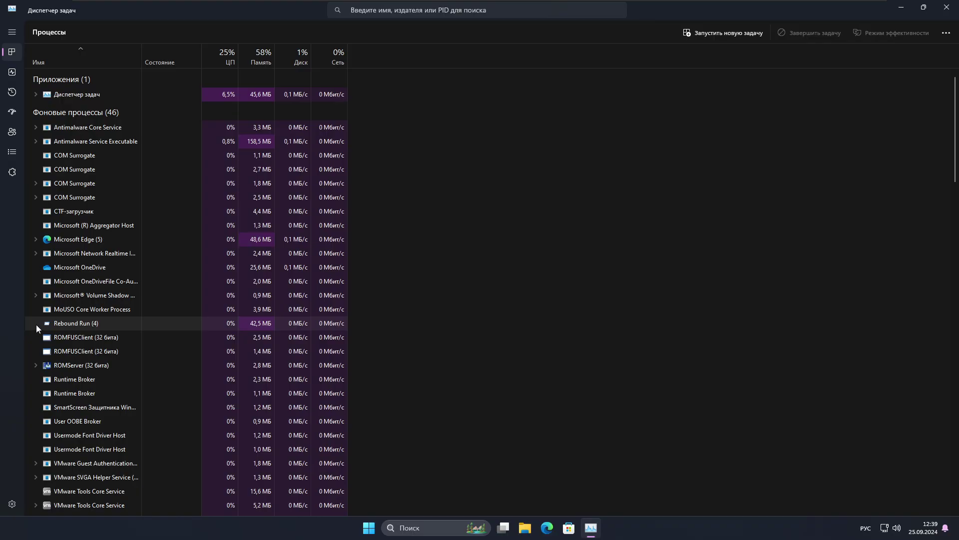
- Expand the Rebound Run background process in Task Manager and inspect its subprocesses and available actions
click(36, 323)
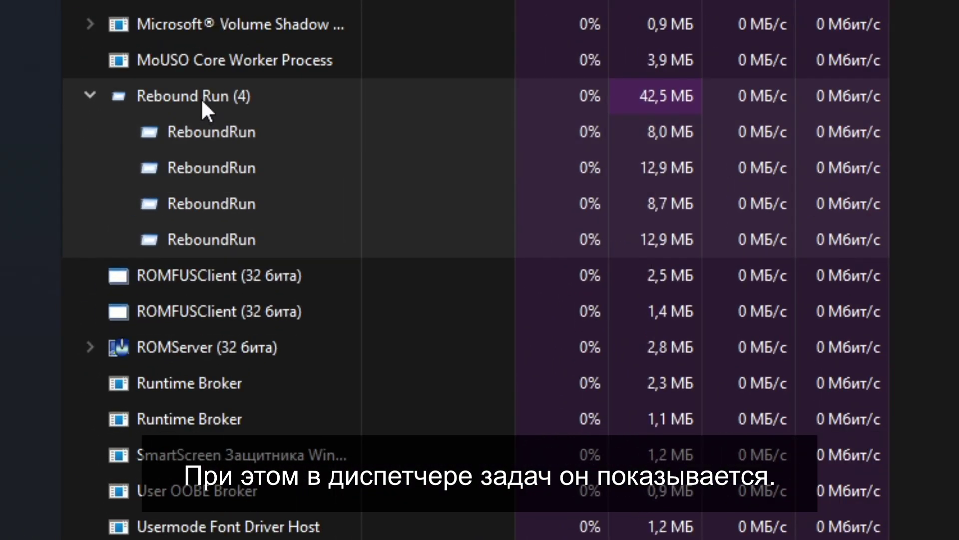
right_click(80, 325)
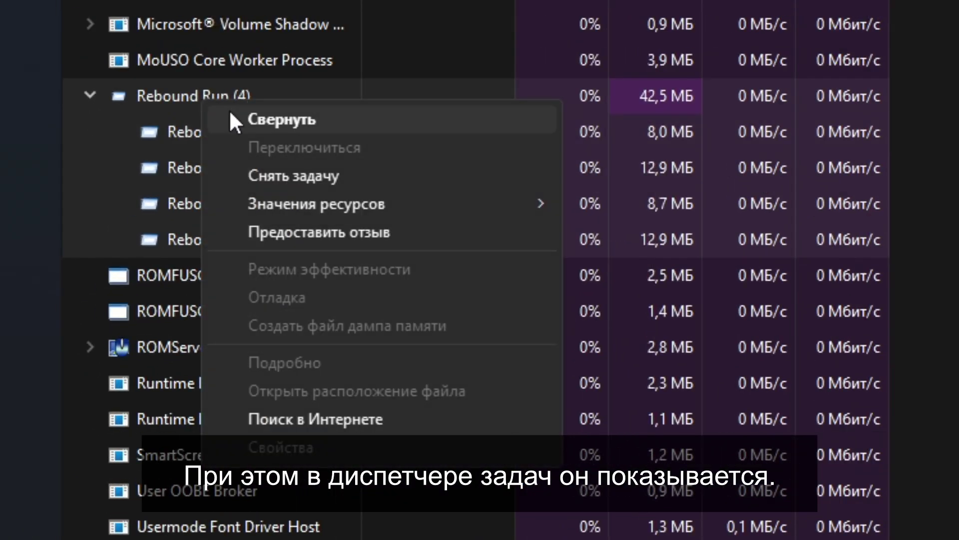
click(229, 109)
right_click(195, 98)
click(235, 118)
right_click(220, 128)
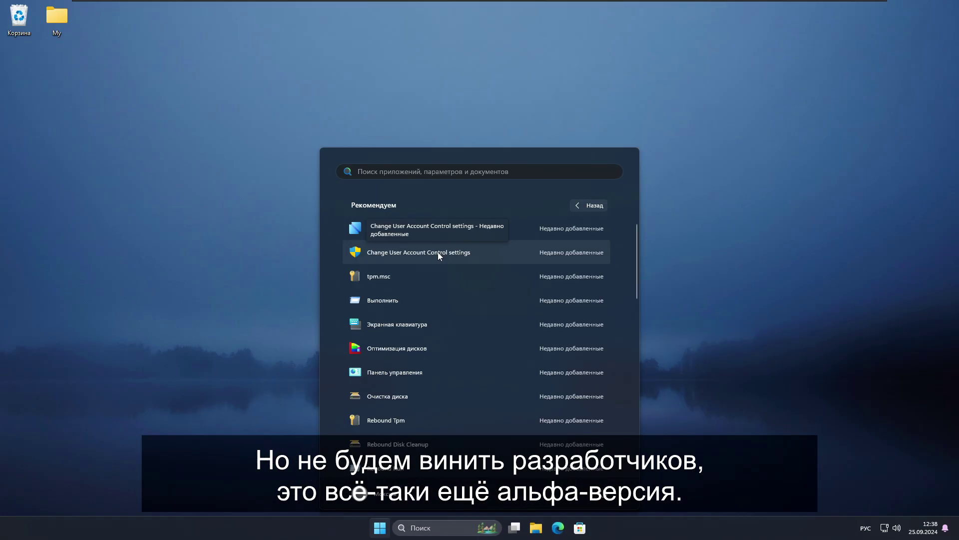
- Open Change User Account Control settings from the recently added apps, try the notification slider, and cancel
click(438, 253)
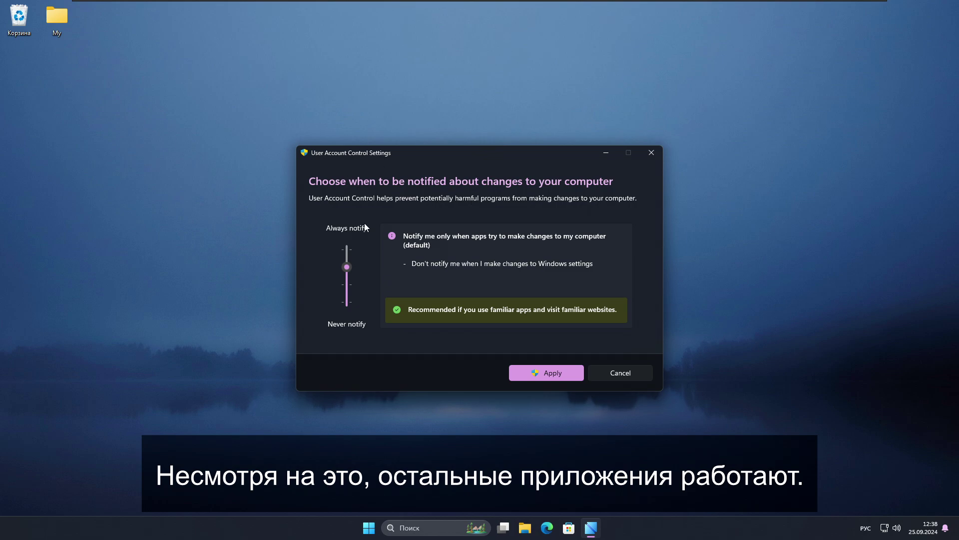
mouse_move(347, 266)
mouse_down()
mouse_move(342, 241)
mouse_move(346, 304)
mouse_move(345, 264)
mouse_up()
click(647, 372)
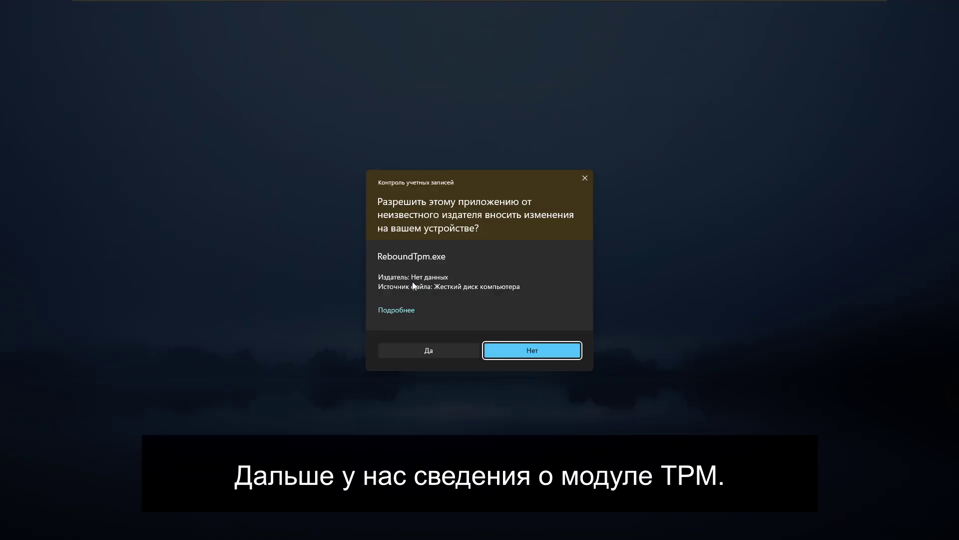
- Allow ReboundTpm.exe to make changes to the device and move the TPM Management window toward the middle of the desktop
click(430, 354)
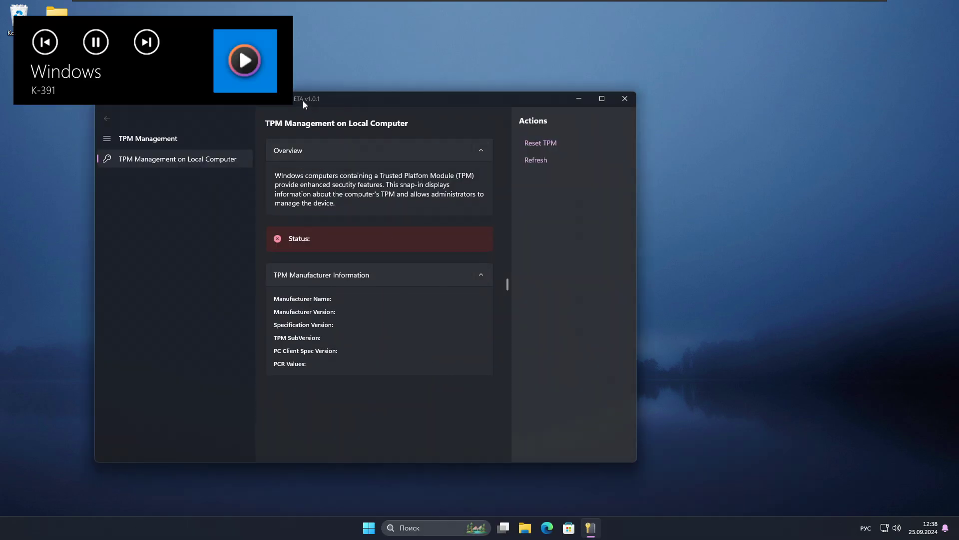
drag(303, 100, 400, 91)
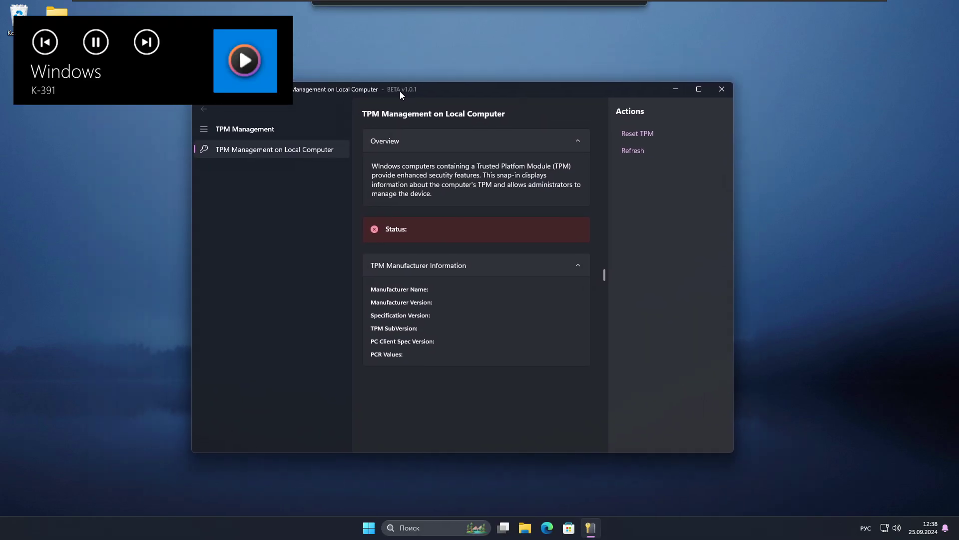
- Try collapsing the TPM Management navigation pane and its Overview and TPM Manufacturer Information sections, and close the window
click(204, 131)
click(203, 129)
click(204, 129)
click(578, 142)
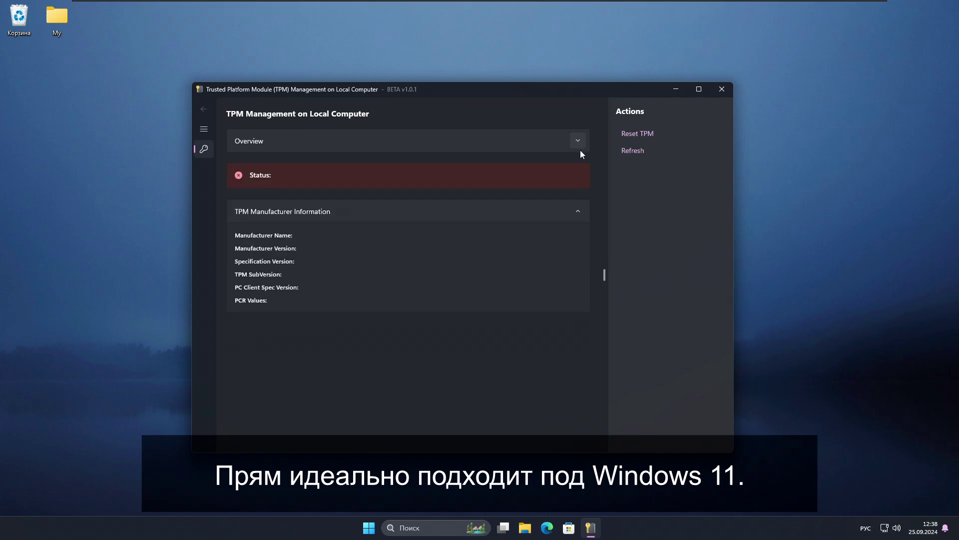
click(580, 211)
click(581, 211)
click(580, 211)
click(580, 140)
click(581, 141)
click(722, 90)
- Launch winver and move the About Windows window toward the middle of the desktop
key(super)
text(winver)
key(Return)
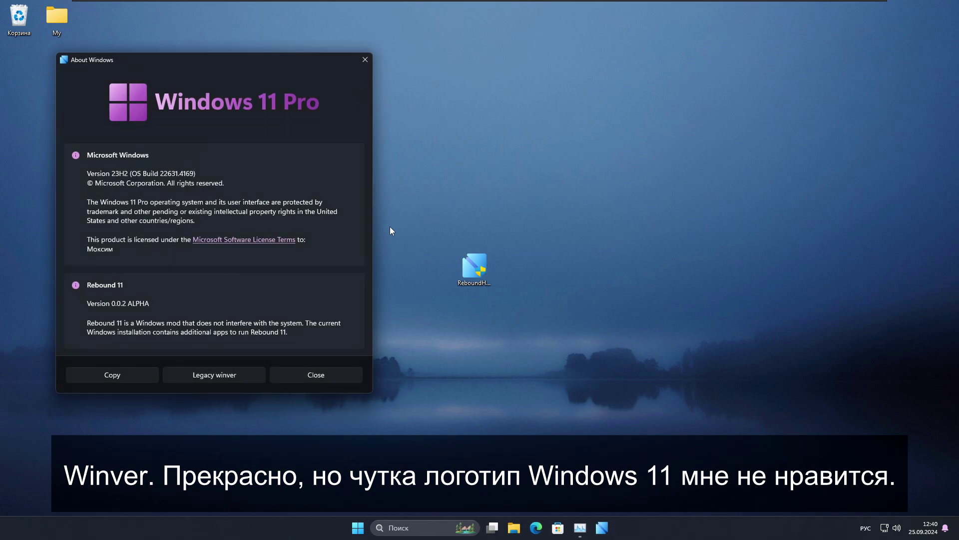
drag(441, 73, 423, 86)
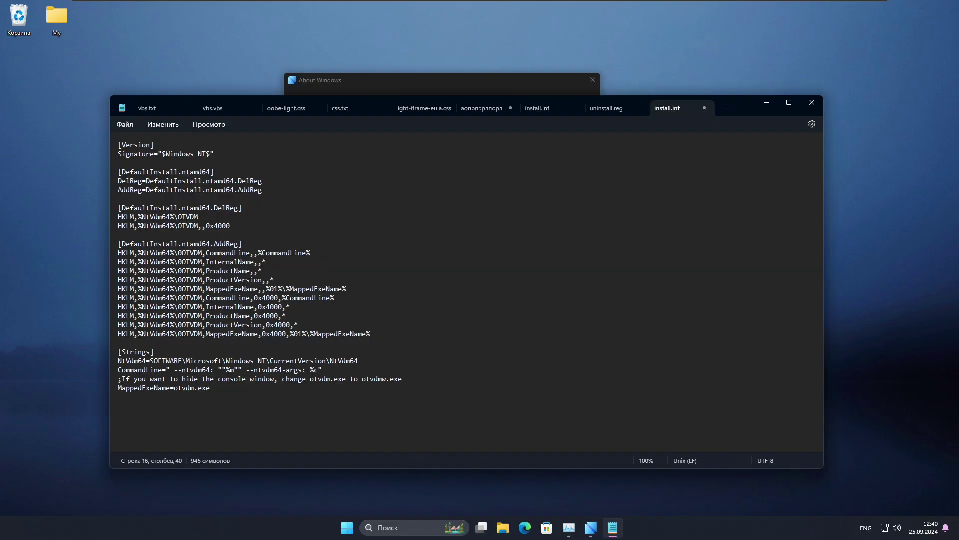
- Replace the install.inf text in Notepad with the Windows and Rebound 11 version details copied from About Windows, and highlight them for review
key(ctrl+a)
text(========================== ---Microsoft Windows 11--- ==========================  Version 23H2 (OS Build 22631.4169) © Microsoft Corporation. All rights reserved.  The Windows 11 Pro operating system and its user interface are protected by trademark and other pending or existing intellectual property rights in the United States and other countries/regions.  This product is licensed under the [Microsoft Software License Terms] (https://support.microsoft.com/en-us/windows/microsoft-software-license-terms-e26eedad-97a2-5250-2670-aad156b654bd) to: Моксим  ========================== --------Rebound 11-------- ==========================  Version 0.0.2 ALPHA  Rebound 11 is a Windows mod that does not interfere with the system. The current Windows installation contains additional apps to run Rebound 11.)
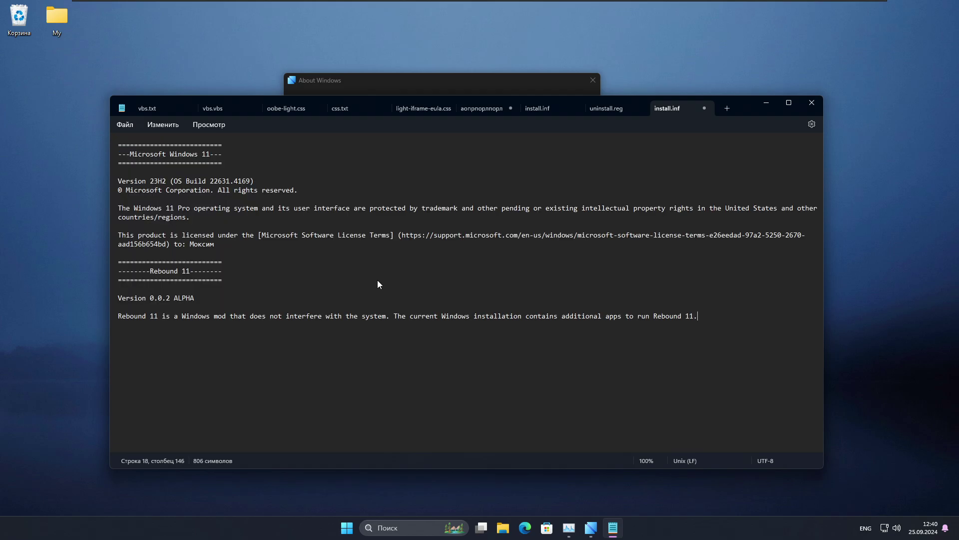
key(ctrl+a)
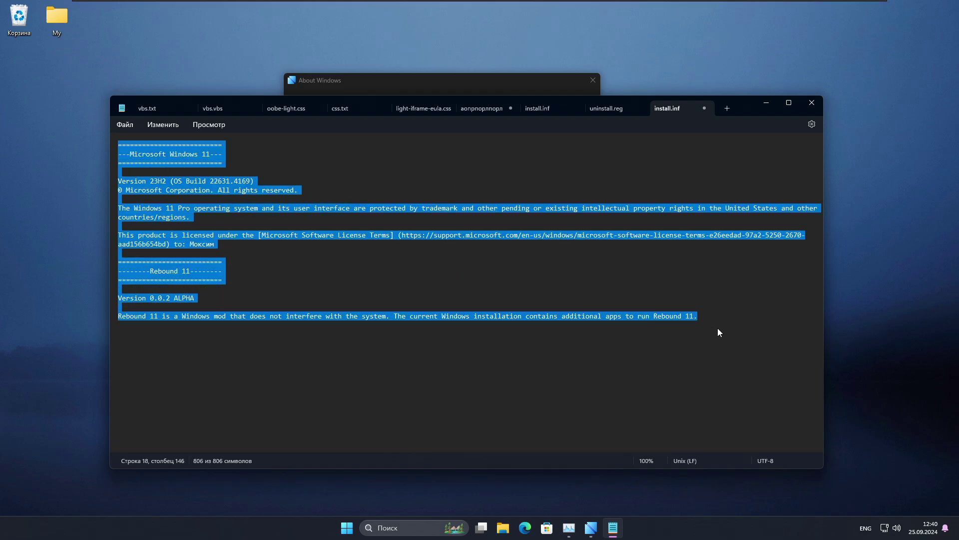
drag(700, 319, 102, 159)
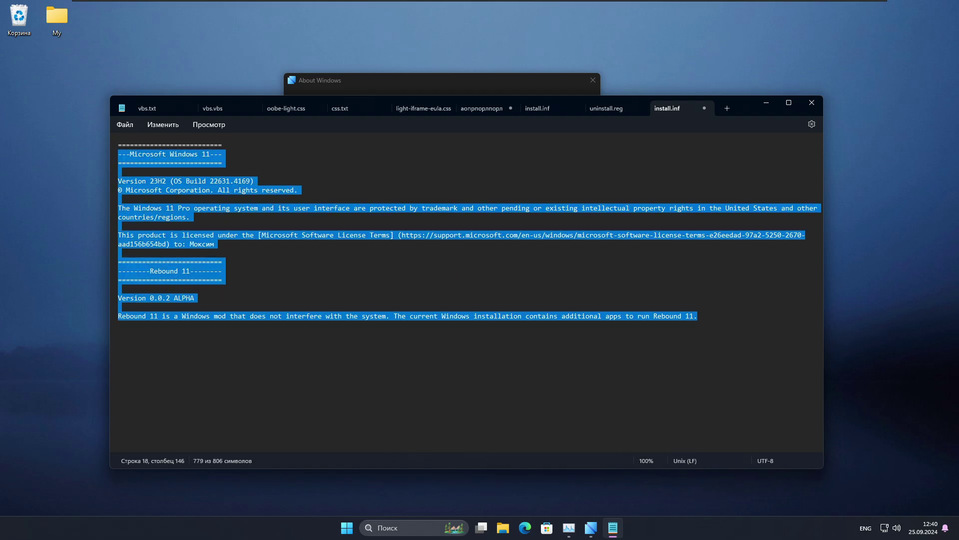
click(223, 261)
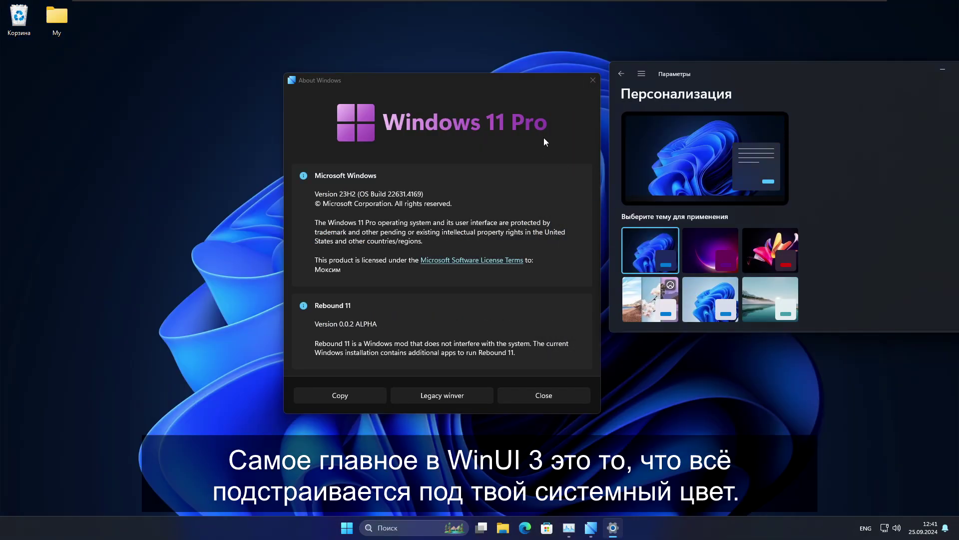
- Move the About Windows window over the new desktop theme and close it
drag(568, 88, 518, 93)
click(542, 84)
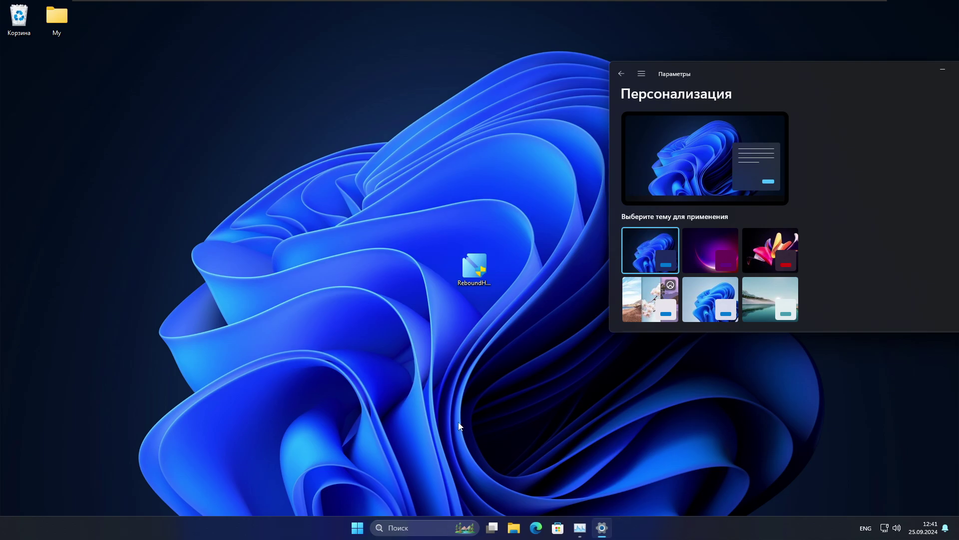
- Launch winver through the Run dialog, move the classic About Windows window toward the middle of the desktop, and close it
click(358, 530)
click(394, 397)
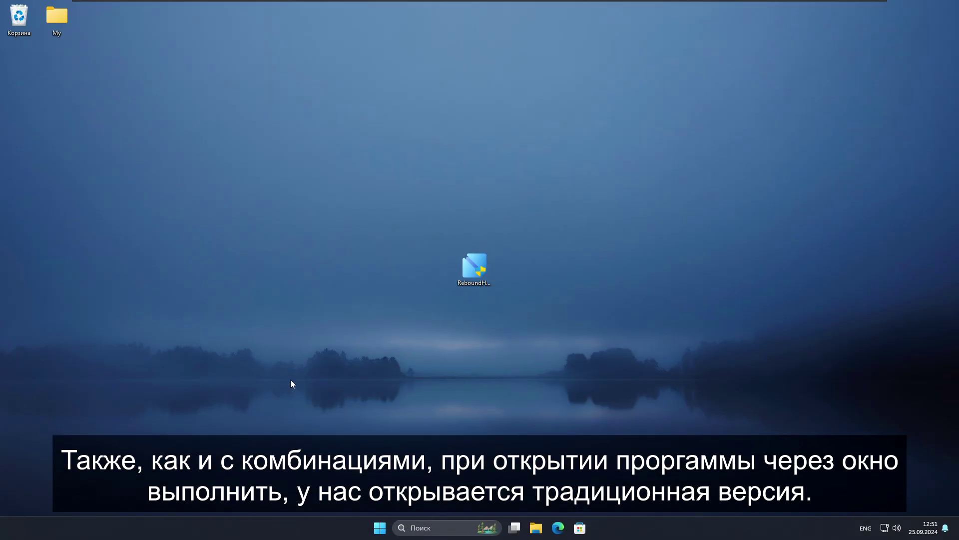
key(super+r)
key(Return)
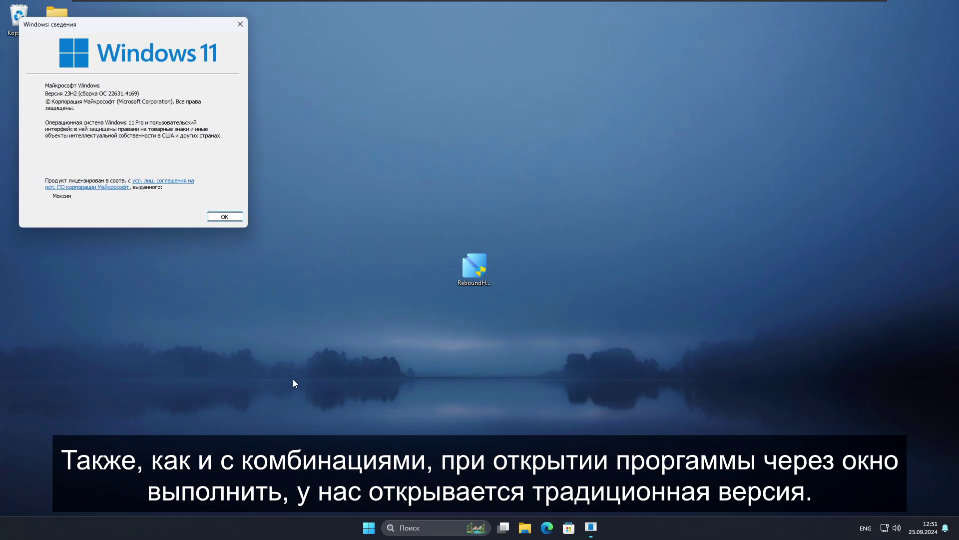
drag(83, 25, 257, 159)
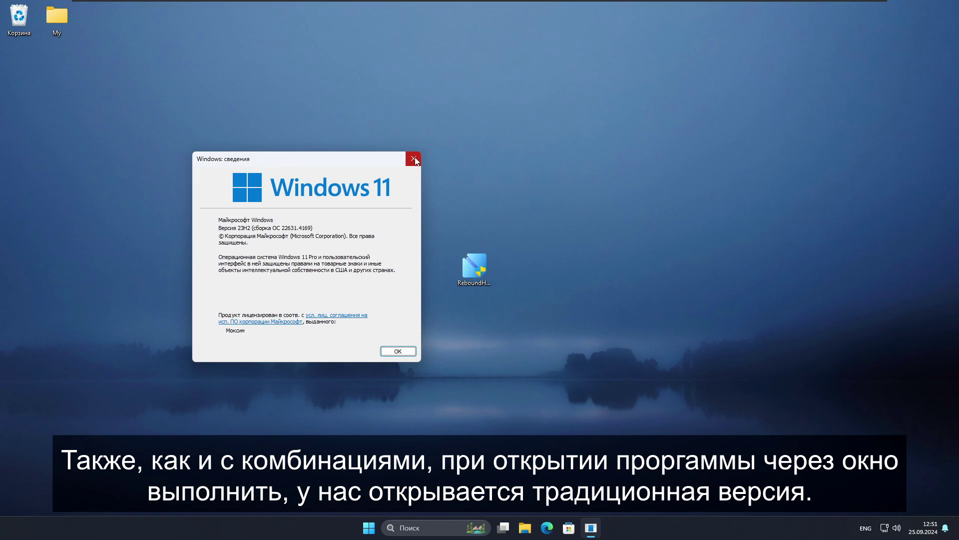
click(414, 159)
- Launch the on-screen keyboard, move it to the middle of the desktop, and look through its settings menu
click(380, 528)
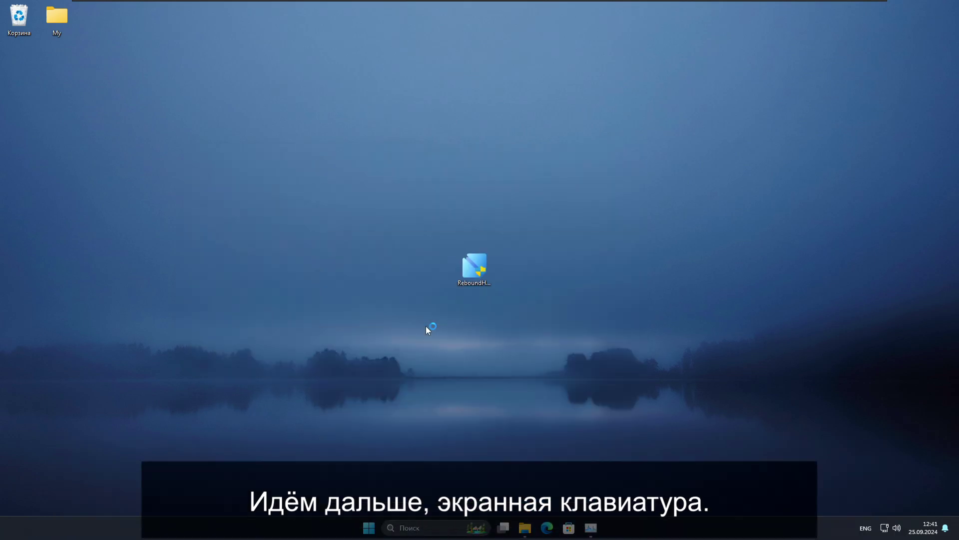
drag(474, 354, 469, 204)
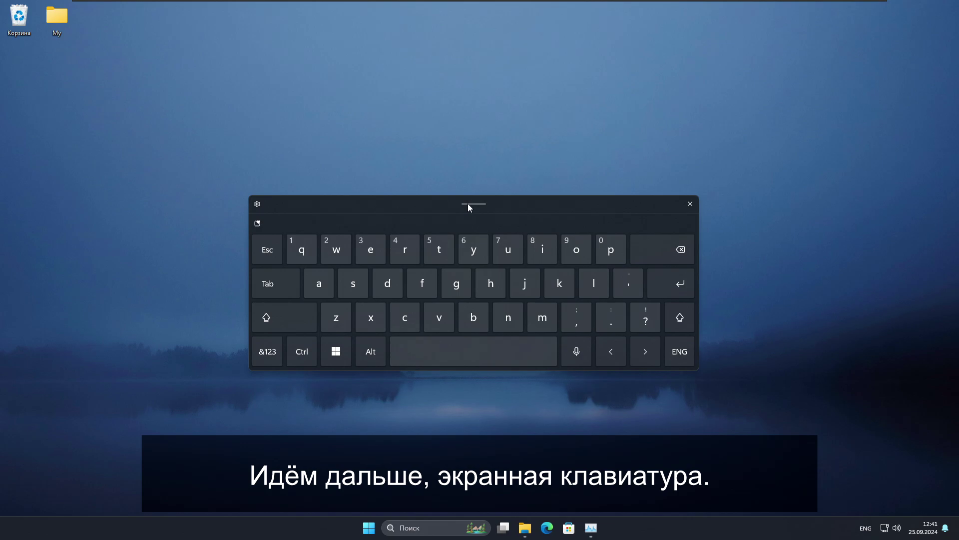
click(258, 204)
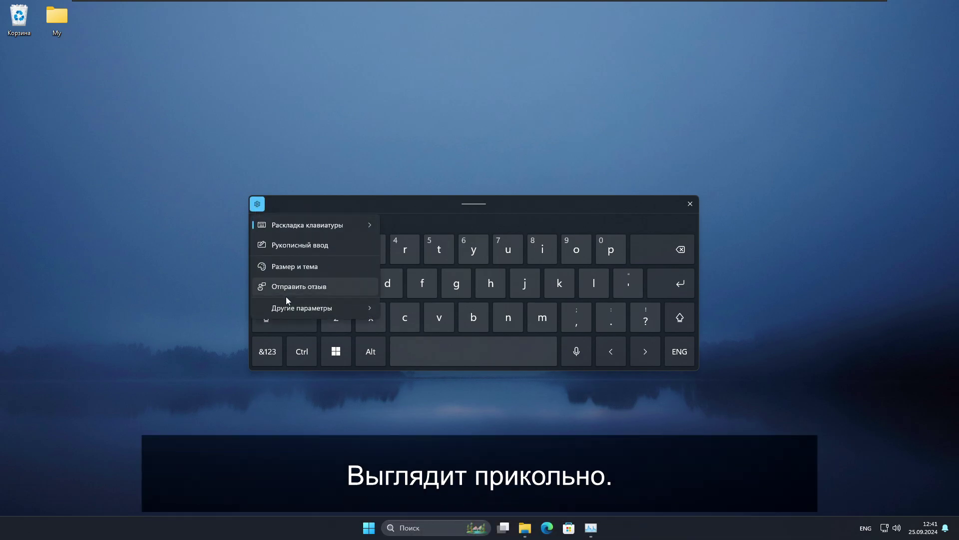
mouse_move(289, 309)
click(430, 353)
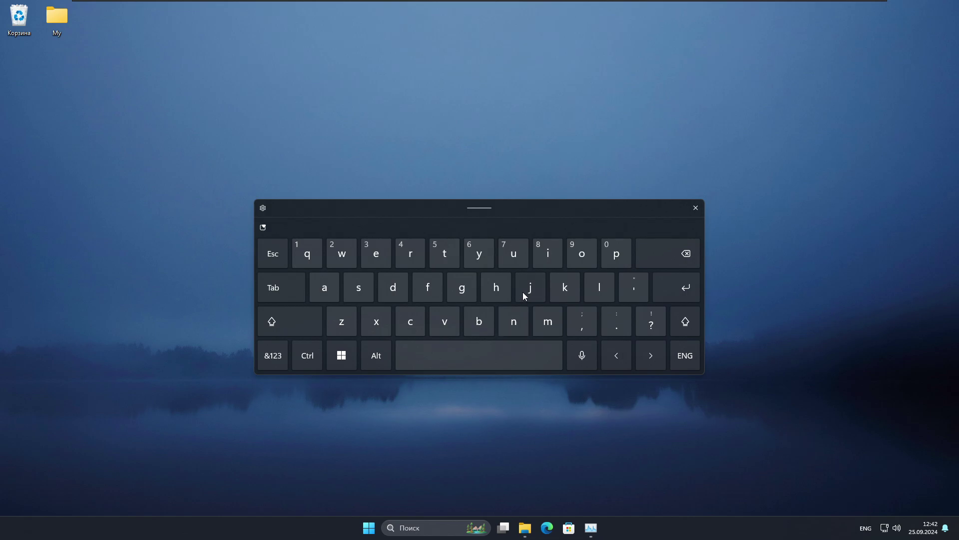
- Try several keys of the on-screen keyboard, dismiss the spacebar cursor tip, and close the keyboard
click(354, 296)
click(643, 354)
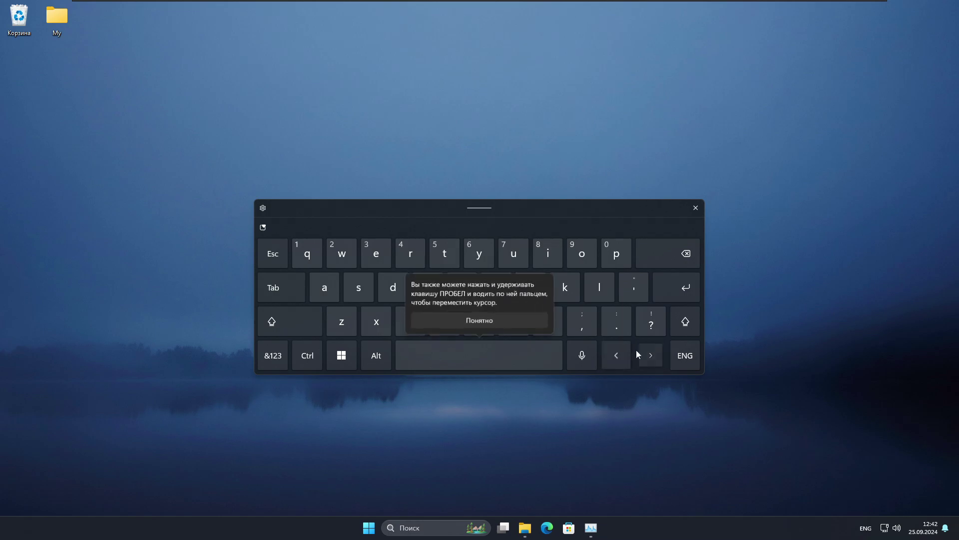
click(499, 322)
drag(490, 356, 450, 359)
click(696, 208)
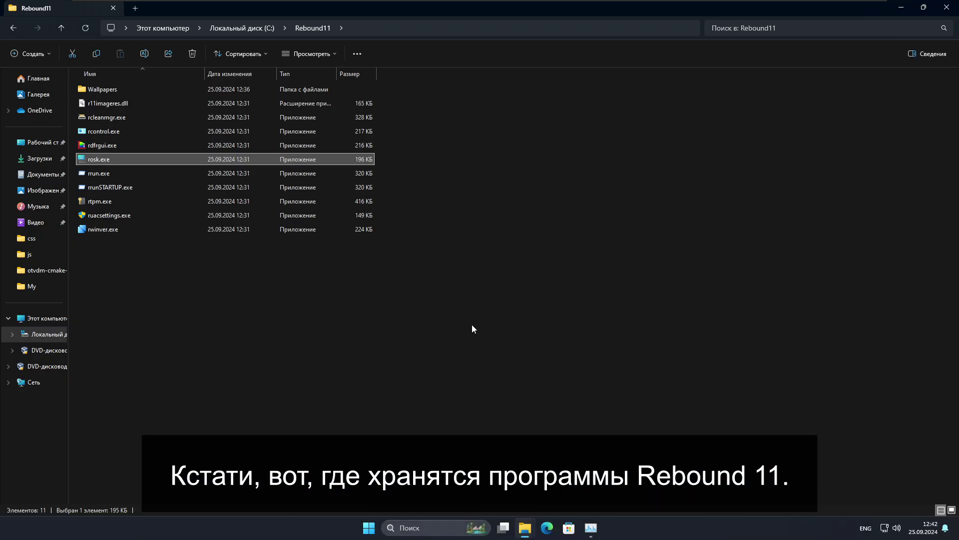
- Run rosk.exe from the C:\Rebound11 folder and clear the file selection
click(467, 326)
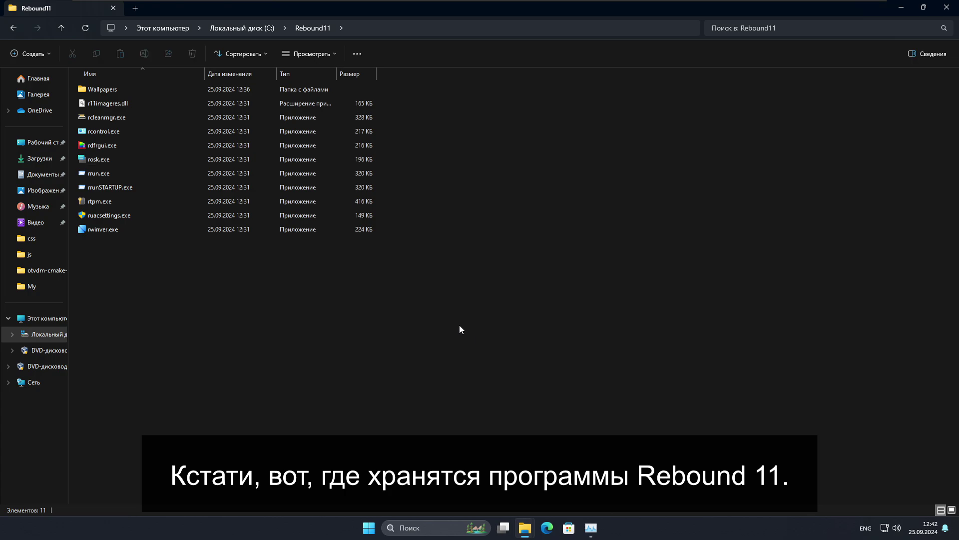
double_click(120, 160)
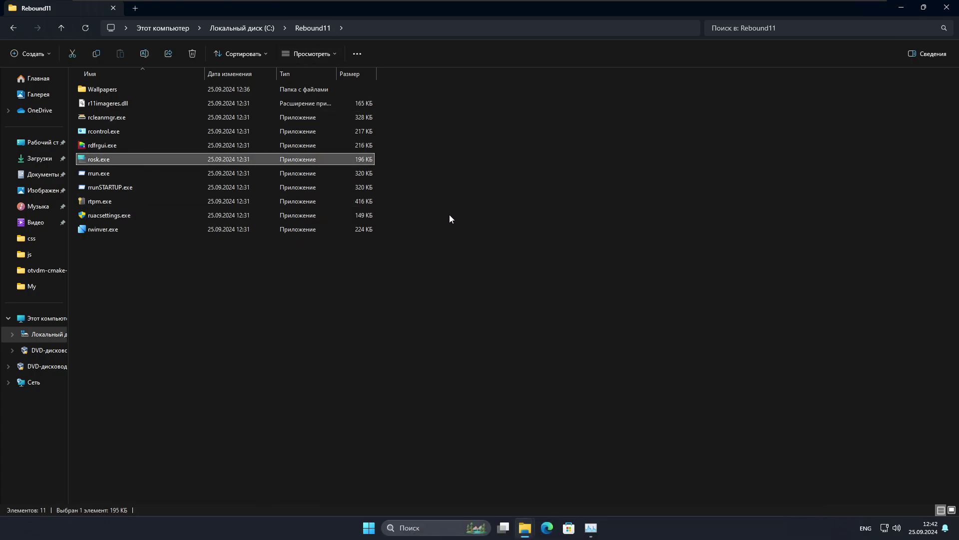
click(452, 218)
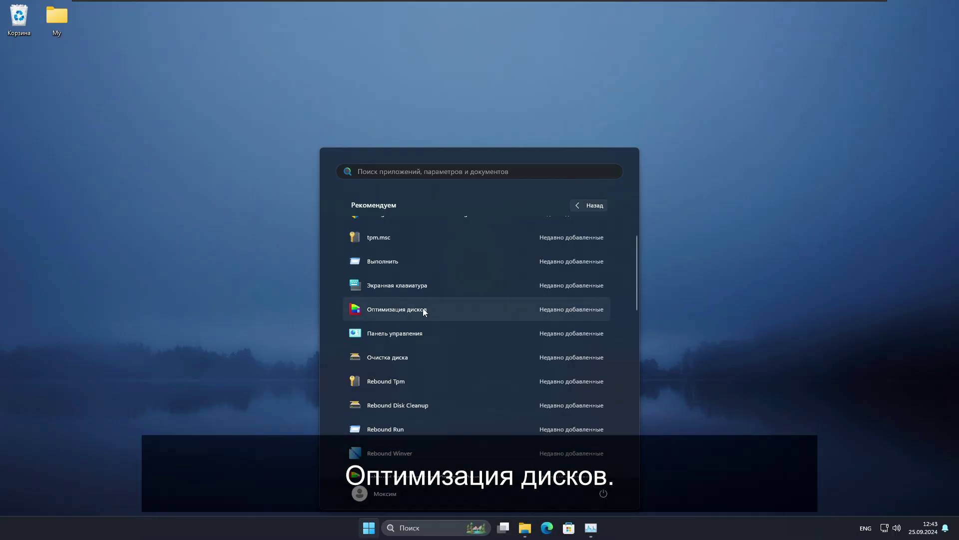
- Launch the Rebound Optimize Drives app, shift its window slightly, and check the additional Optimize options
click(422, 309)
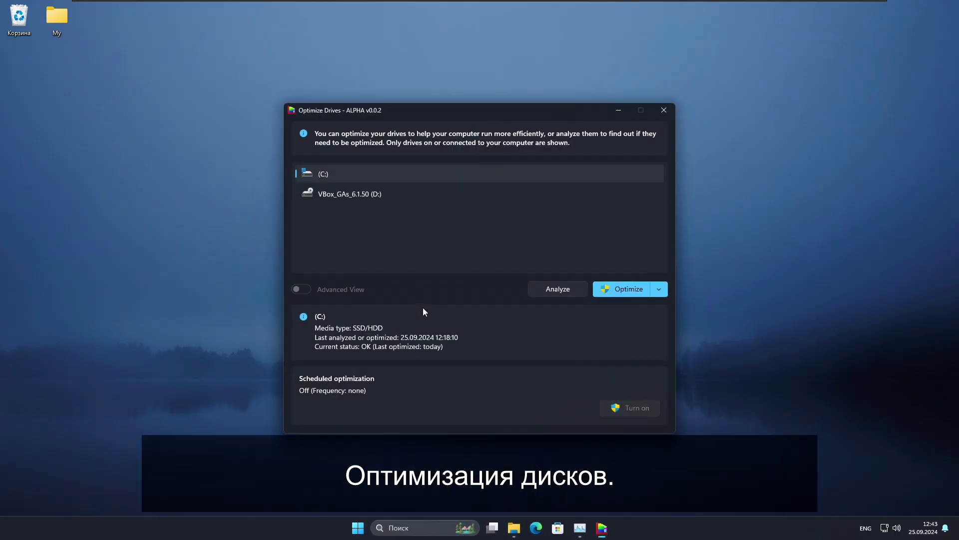
drag(423, 110, 401, 99)
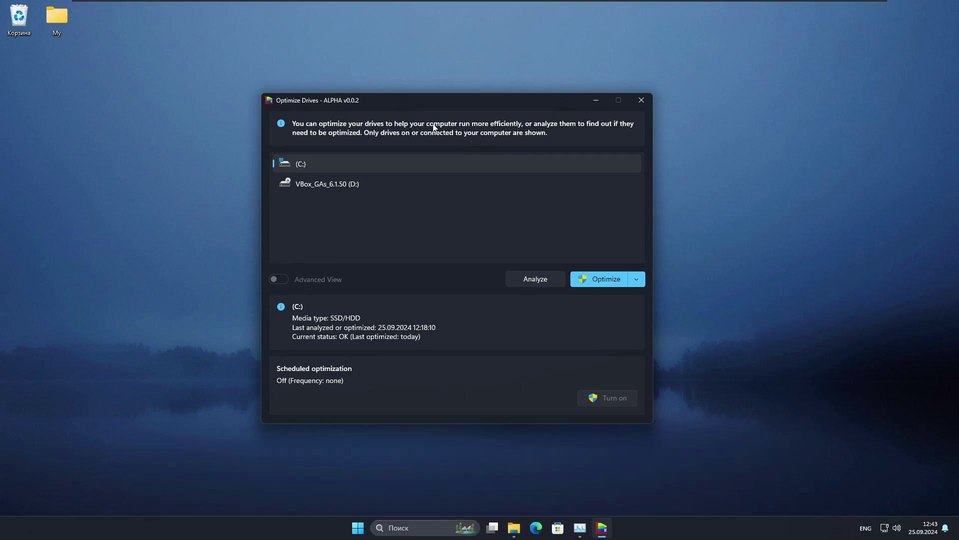
click(641, 278)
click(642, 277)
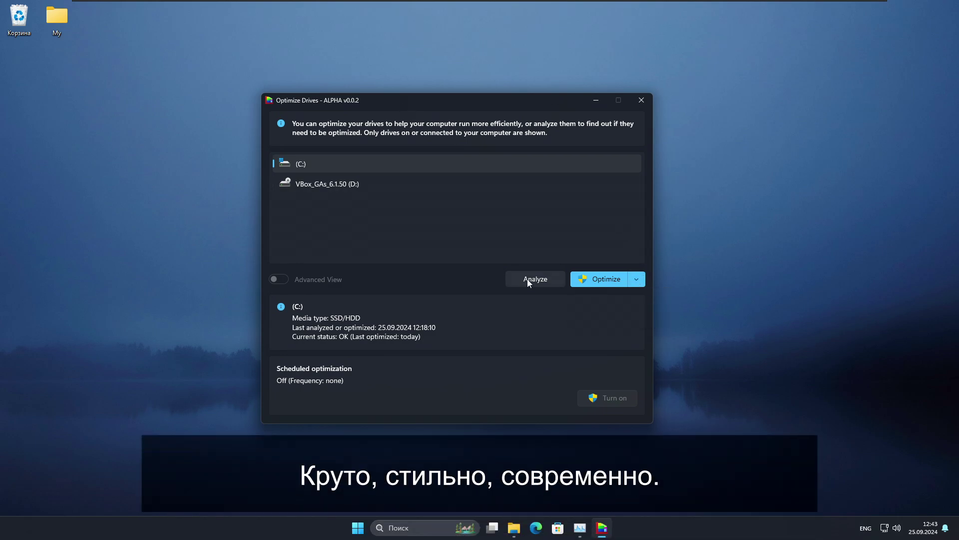
- View the optimization details of VBox_GAs_6.1.50 (D:) and of drive (C:), and close Optimize Drives
click(303, 181)
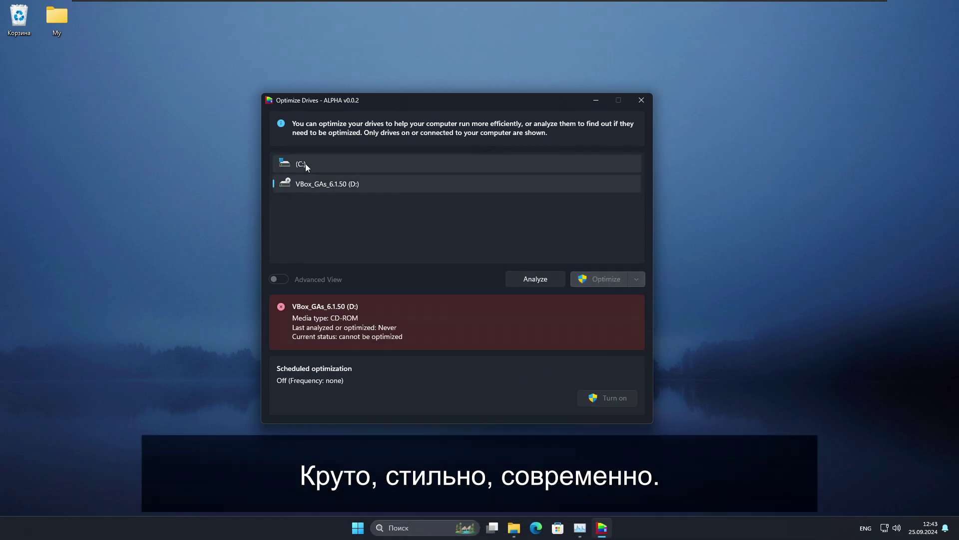
click(305, 165)
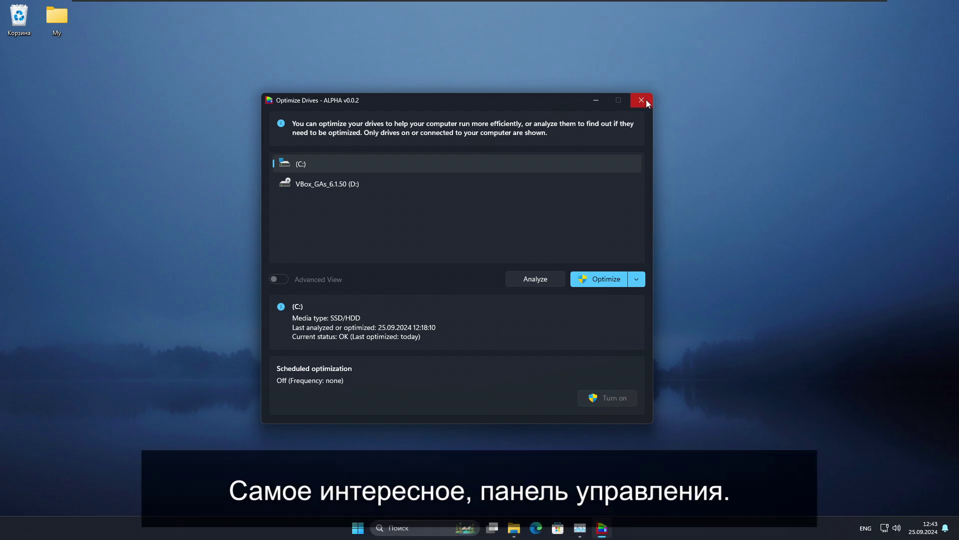
click(642, 100)
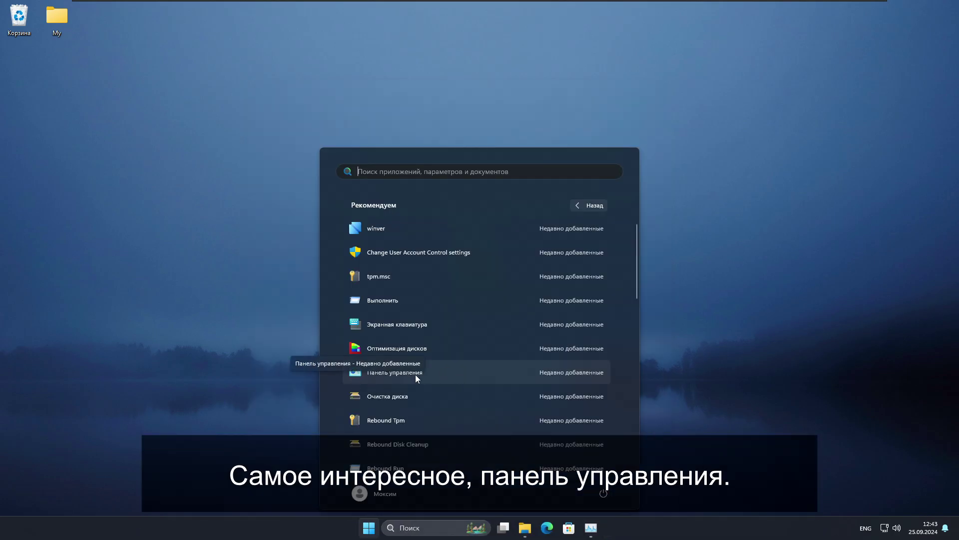
- Launch the Rebound Control Panel and switch its home page to the Category view
click(416, 375)
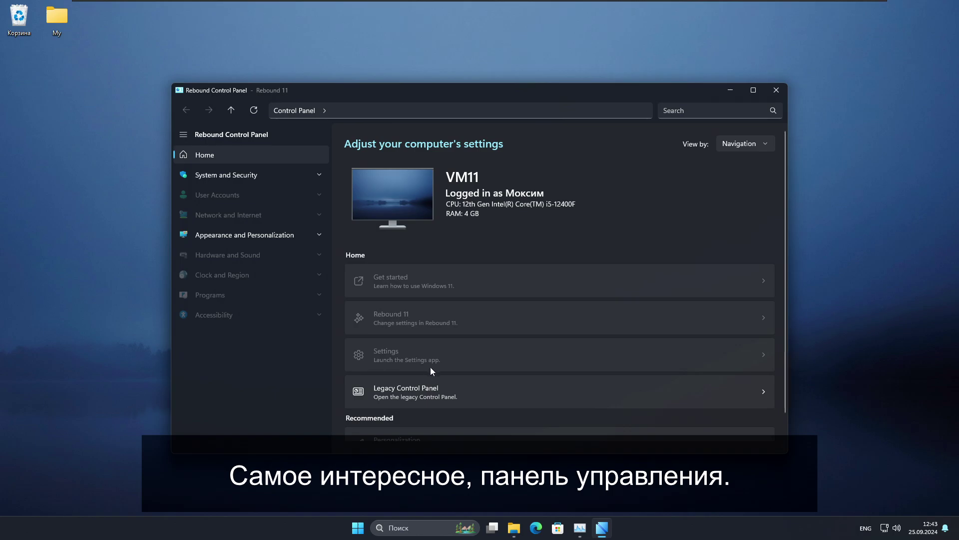
scroll(488, 317, down, 1)
scroll(490, 313, up, 1)
click(761, 146)
click(767, 126)
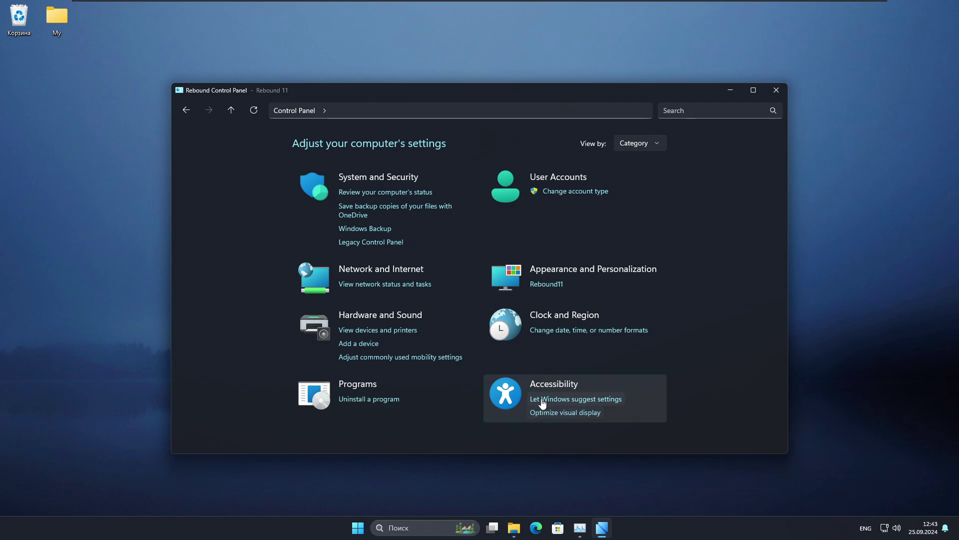
- Open Appearance and Personalization, look over the page, and try collapsing and expanding the Rebound 11 Themes section
click(561, 269)
scroll(612, 344, down, 2)
scroll(587, 319, up, 3)
click(762, 187)
click(761, 190)
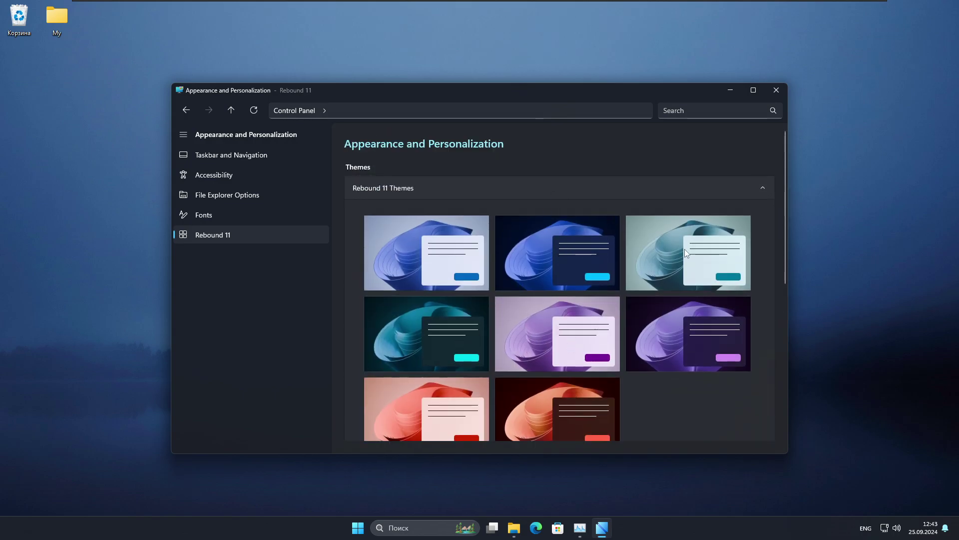
- Move the Appearance and Personalization window around the desktop and collapse the Rebound 11 Themes section
drag(488, 93, 286, 106)
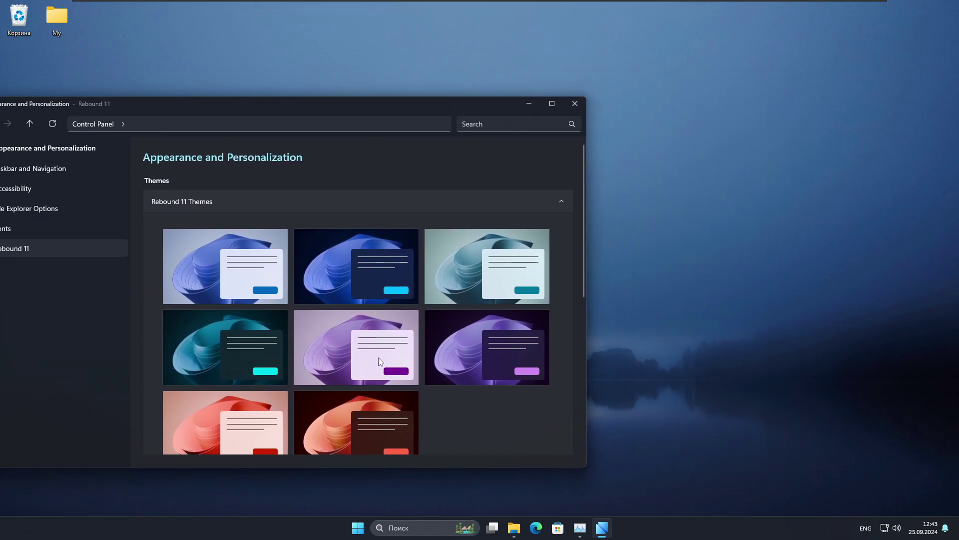
click(477, 202)
click(475, 202)
click(372, 201)
drag(393, 102, 556, 71)
- Examine the Tweaks options on the Rebound 11 page and toggle the Rebound 11 Themes section open and closed
scroll(348, 365, down, 2)
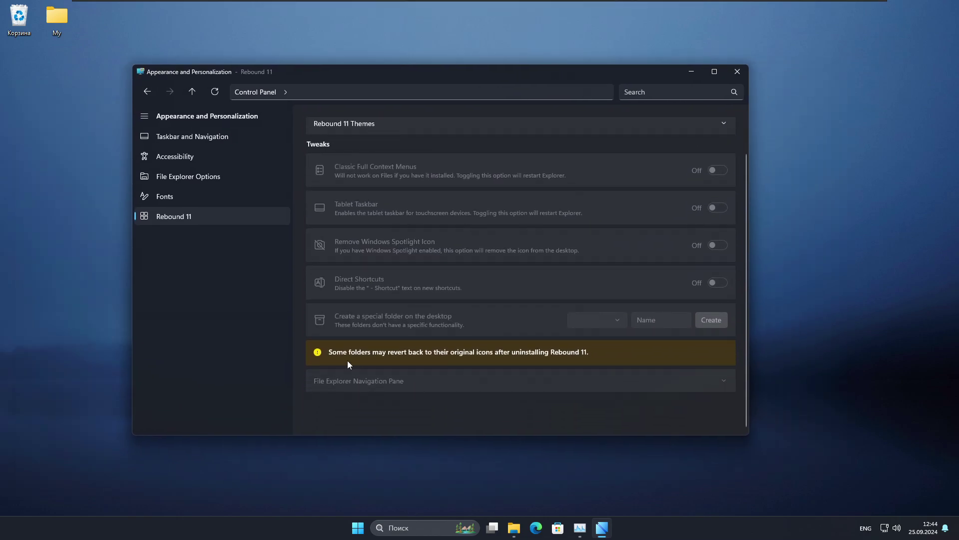
scroll(520, 358, up, 2)
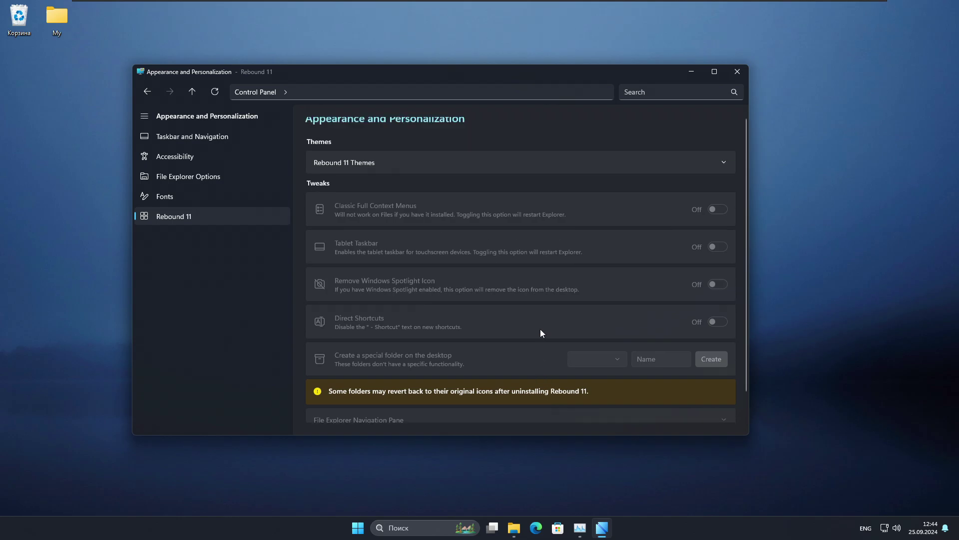
click(550, 169)
click(723, 170)
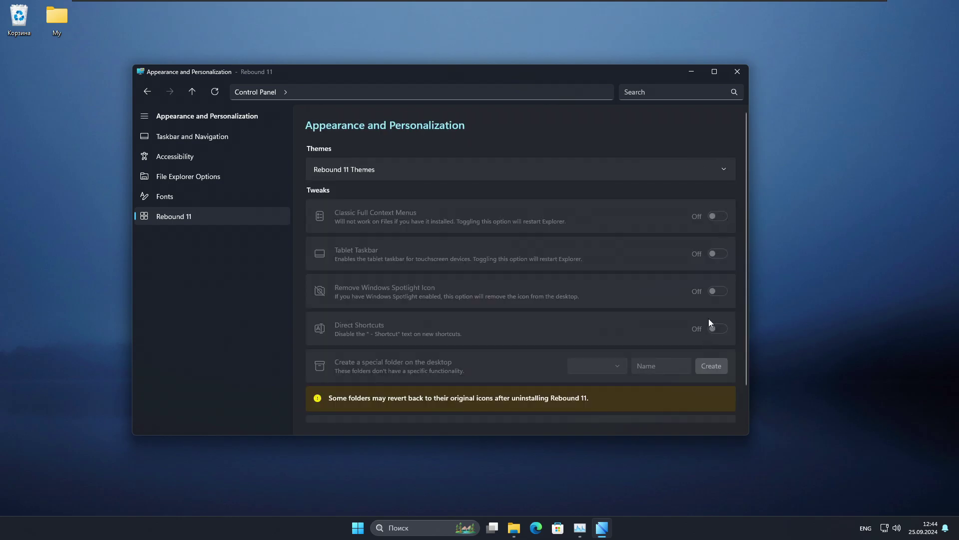
- Try the Fonts, File Explorer Options, Accessibility, and Taskbar and Navigation links, and close the Settings windows they open
click(214, 196)
scroll(685, 213, down, 3)
click(233, 177)
click(216, 161)
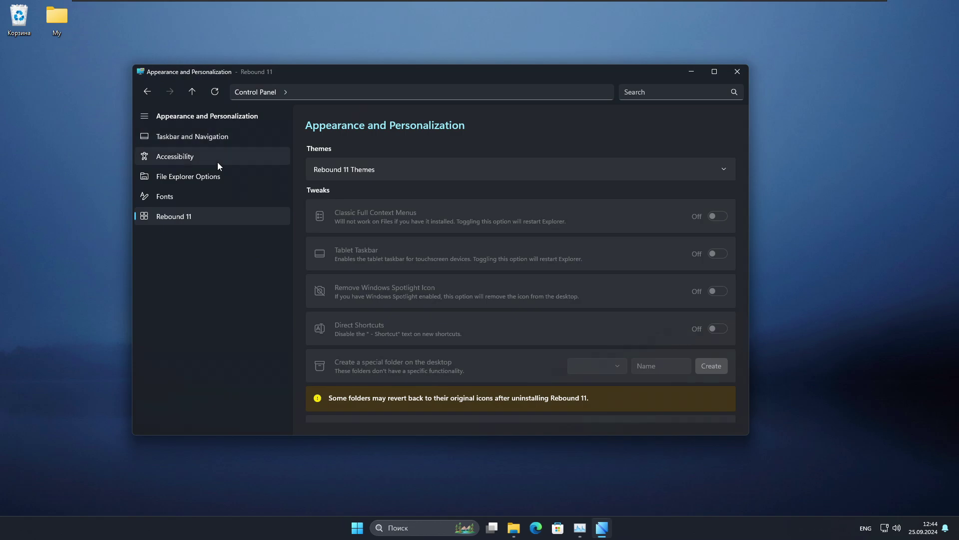
click(721, 75)
click(226, 136)
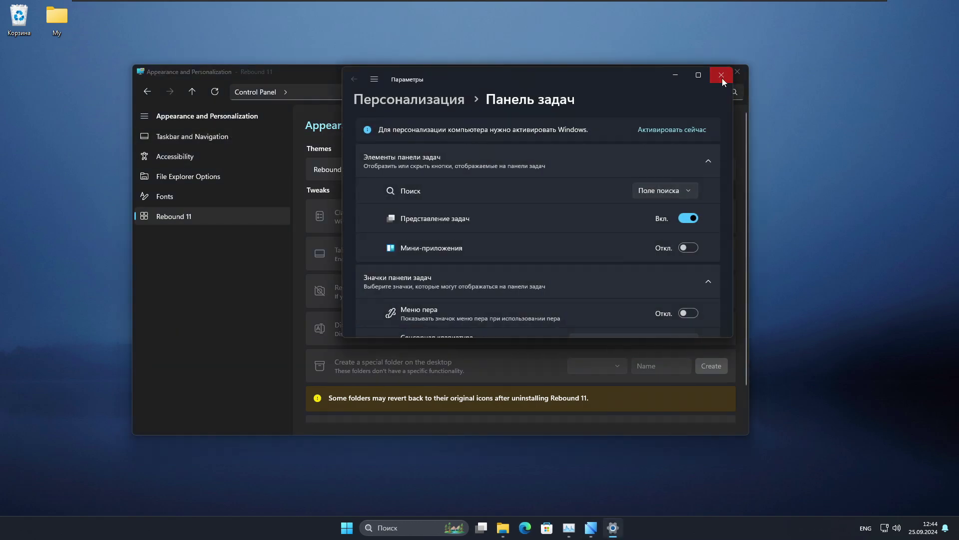
click(721, 75)
- Return to the Control Panel home, visit the Rebound 11 page under Appearance and Personalization, and go back
click(159, 117)
scroll(408, 283, down, 1)
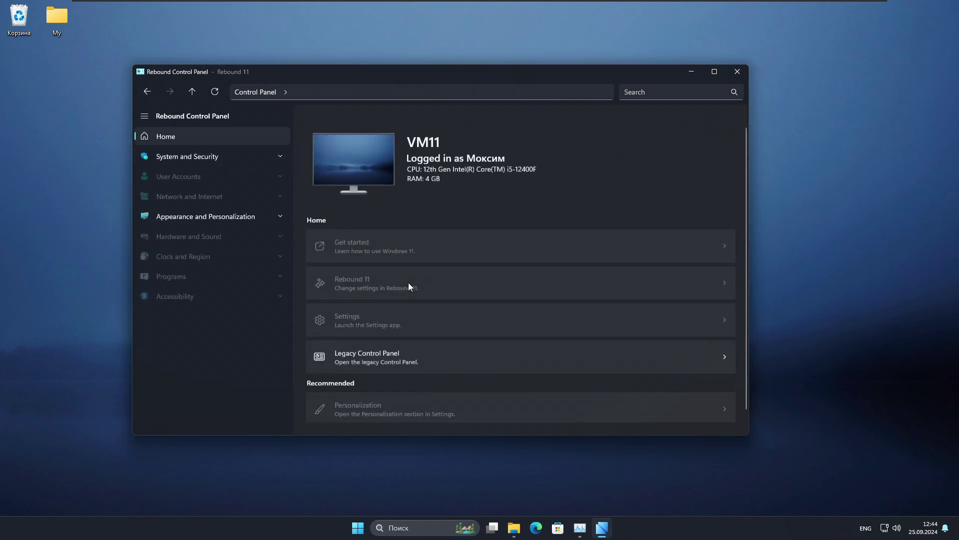
click(280, 215)
click(258, 236)
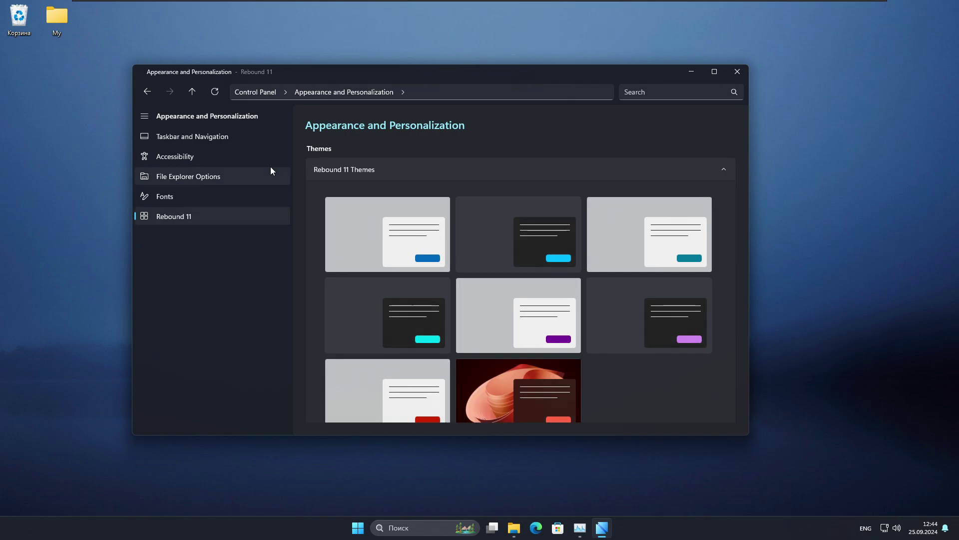
click(147, 92)
- Review the computer's status under System and Security, launch the User Account Control settings from there, and toggle the navigation pane
click(220, 156)
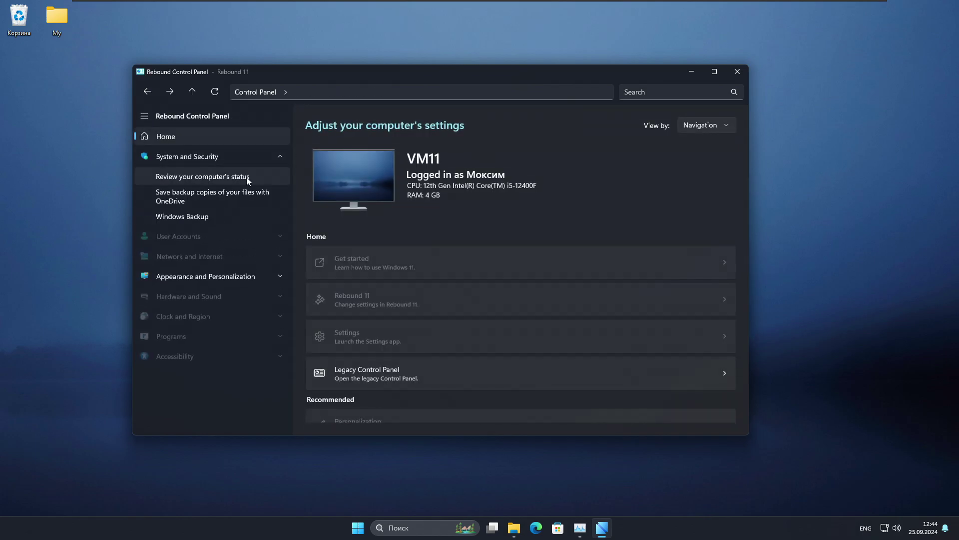
click(246, 178)
scroll(479, 288, down, 5)
click(380, 313)
click(619, 372)
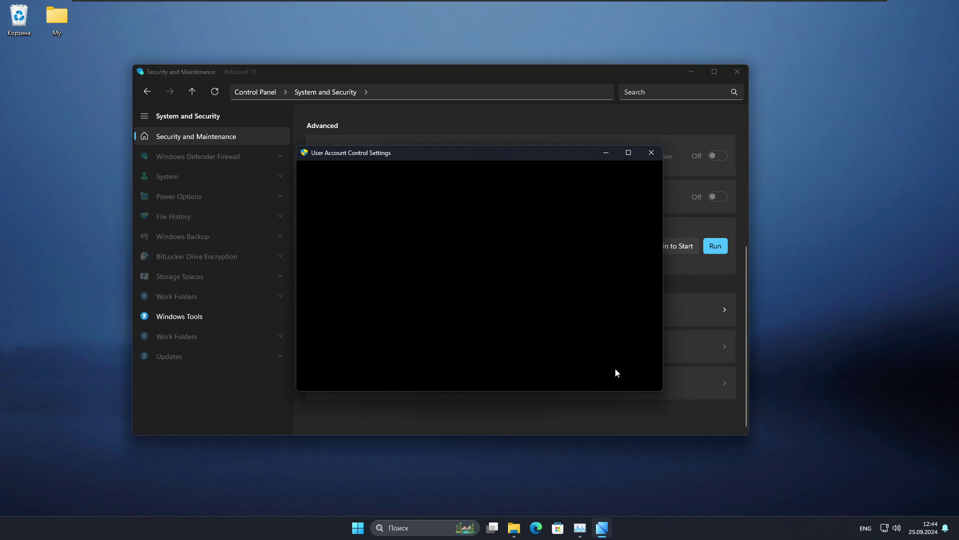
click(145, 116)
click(145, 116)
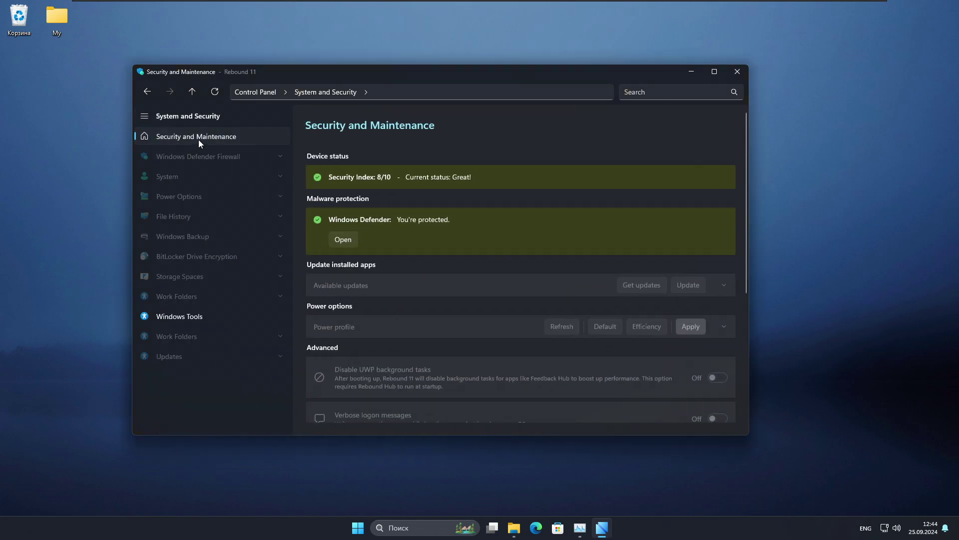
- Open Windows Tools and inspect the launch options offered for Disk Cleanup and Command Prompt
click(201, 313)
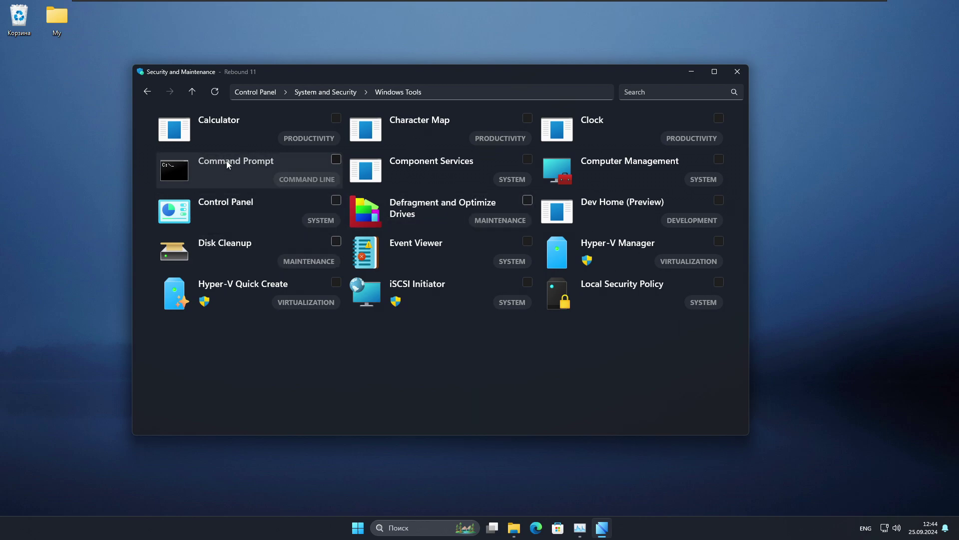
click(336, 242)
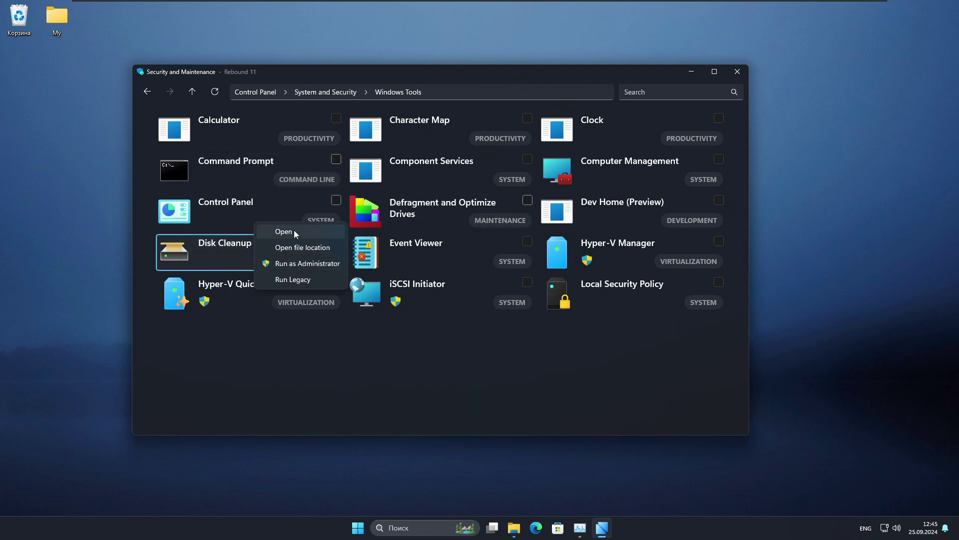
key(Escape)
right_click(262, 167)
key(Escape)
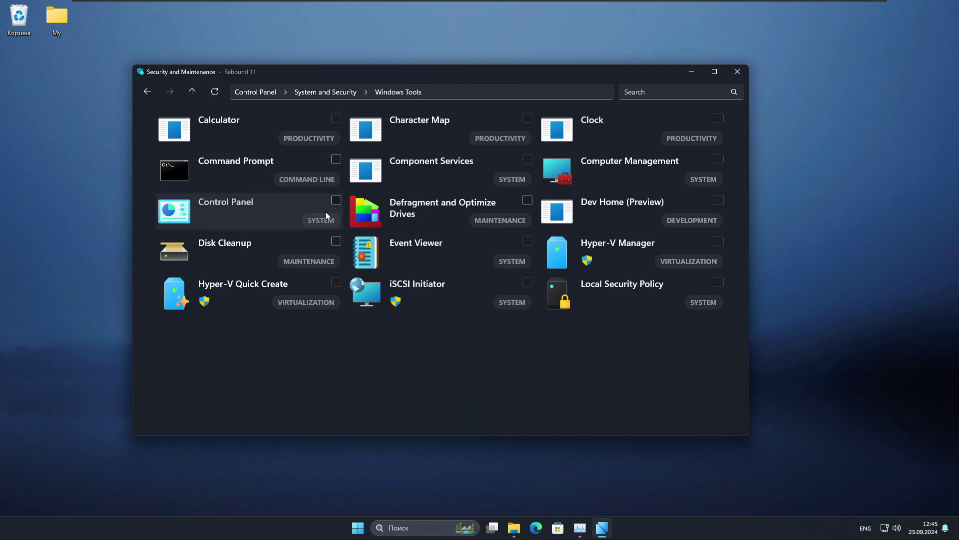
- Inspect the launch options for Command Prompt and Defragment and Optimize Drives in Windows Tools, selecting Defragment and Optimize Drives
right_click(303, 164)
click(343, 161)
click(342, 161)
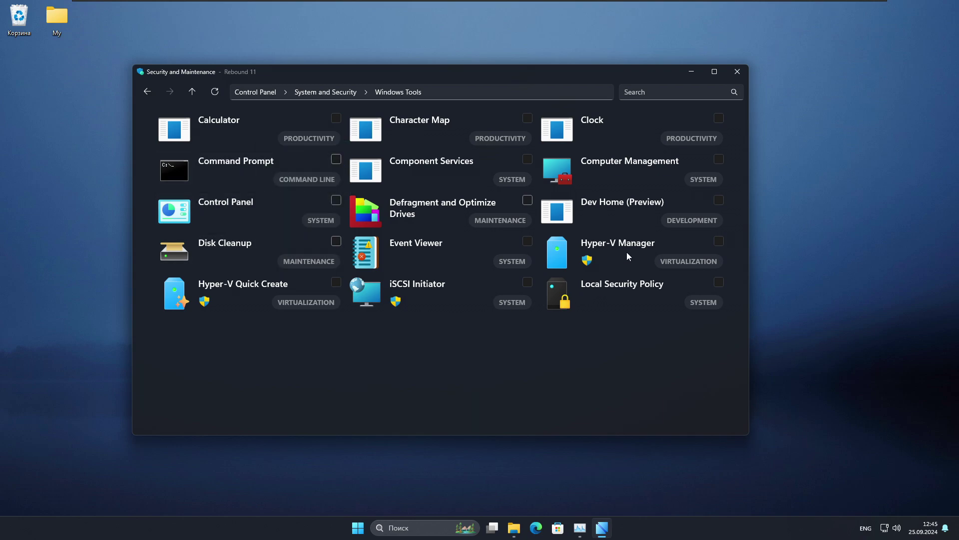
right_click(443, 214)
click(527, 200)
right_click(496, 205)
key(Escape)
click(508, 206)
click(508, 206)
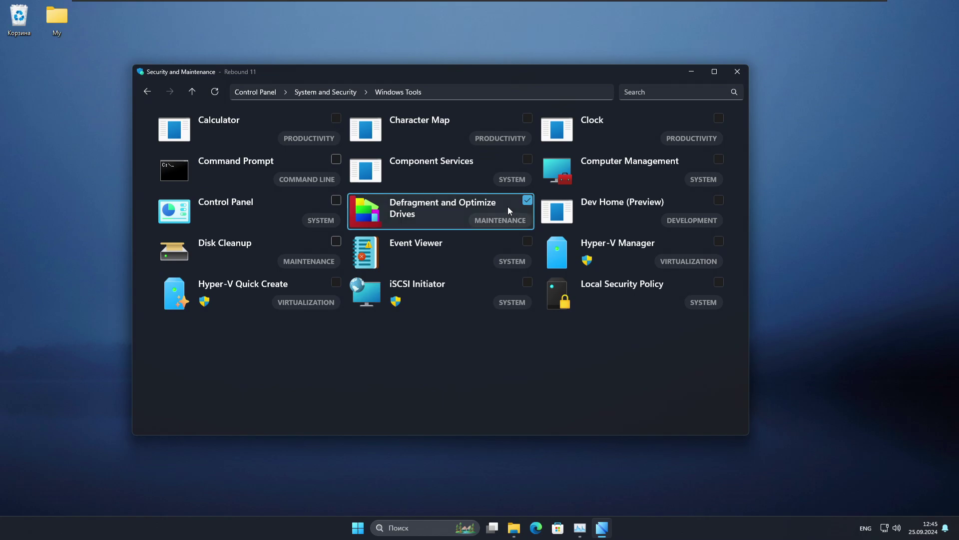
- Return to the Control Panel home, open System and Security, try going up to the parent directory, and close the File Explorer window
click(149, 92)
click(149, 92)
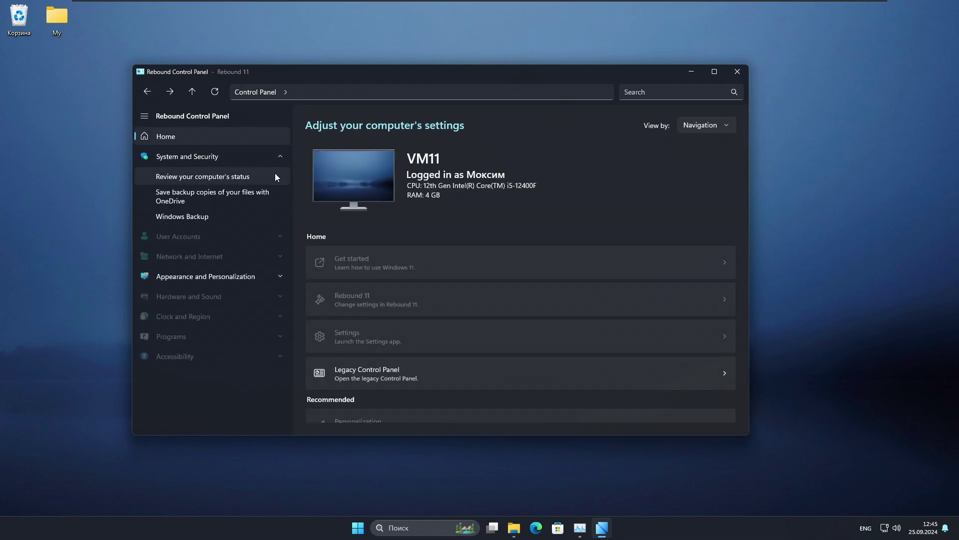
click(260, 218)
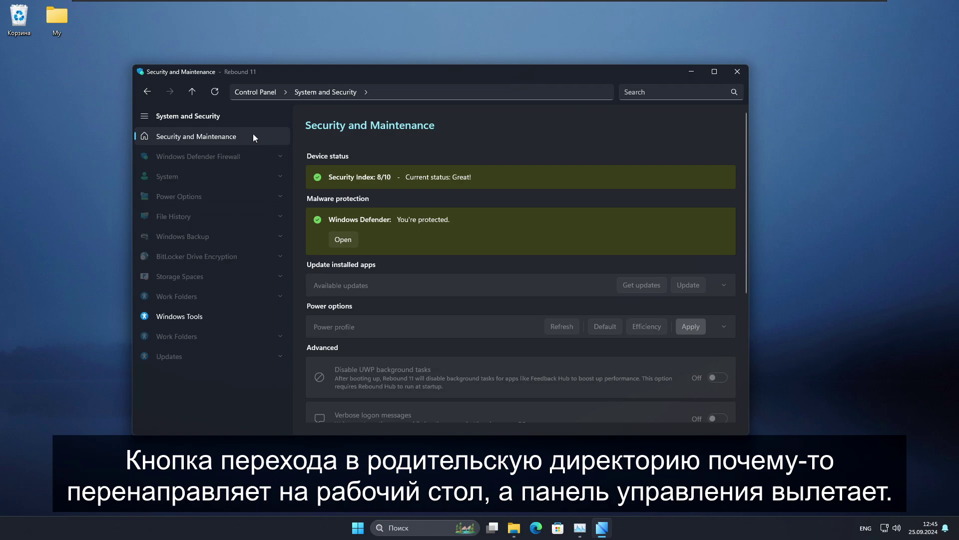
click(192, 91)
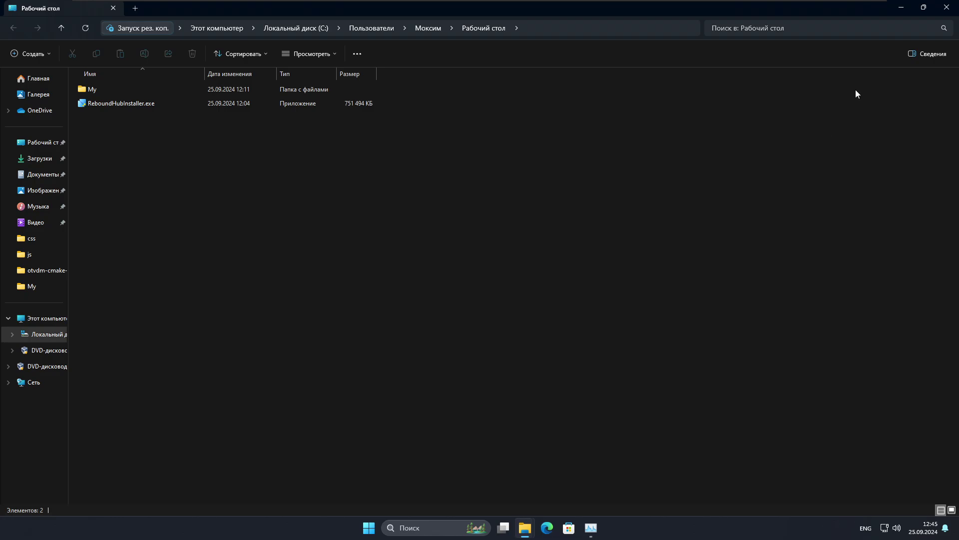
click(947, 8)
- Launch Disk Cleanup (Очистка диска) from the recently added apps and choose drive C: for cleanup
key(super)
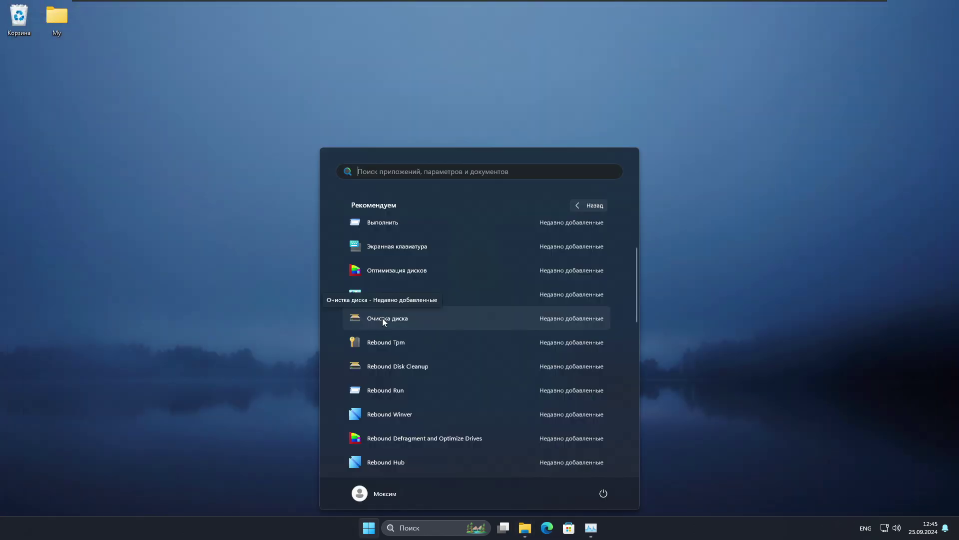
click(384, 320)
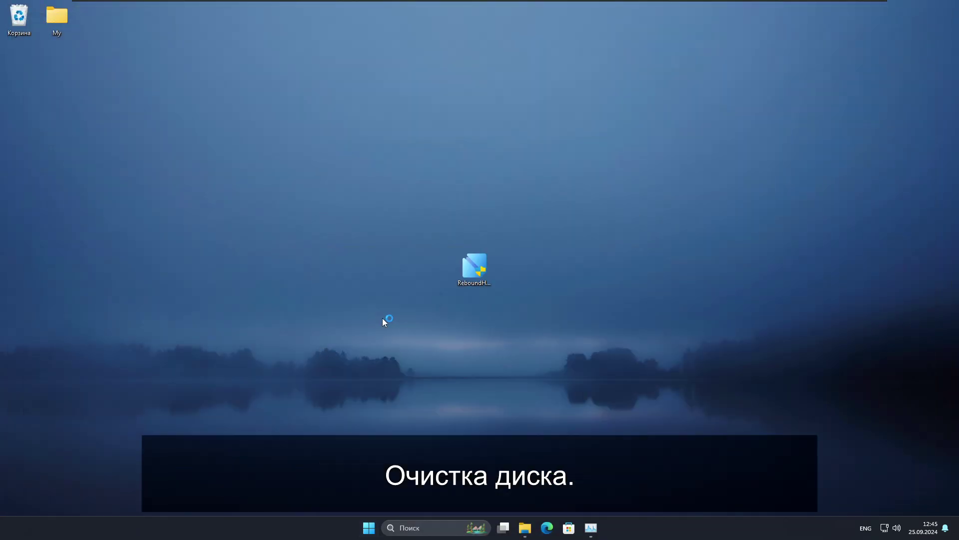
click(440, 272)
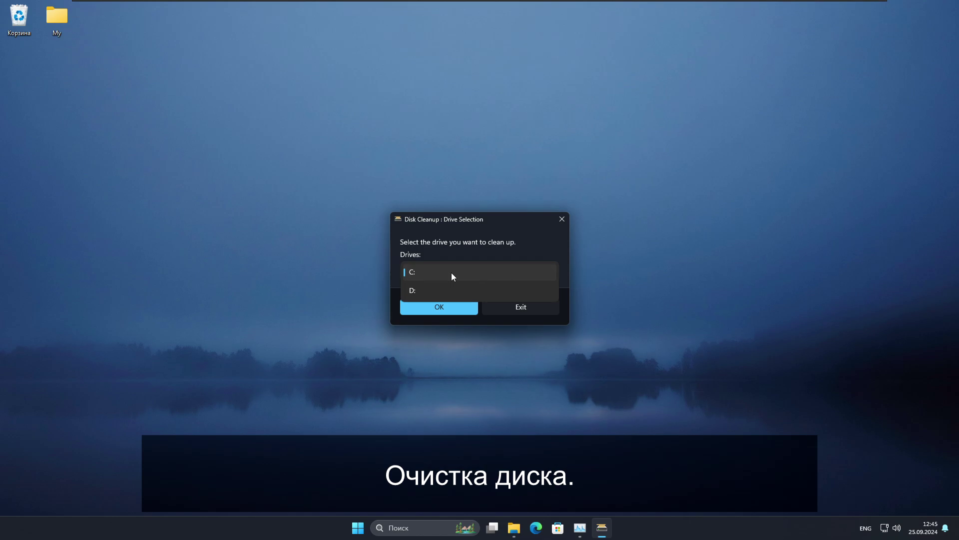
click(451, 272)
click(442, 308)
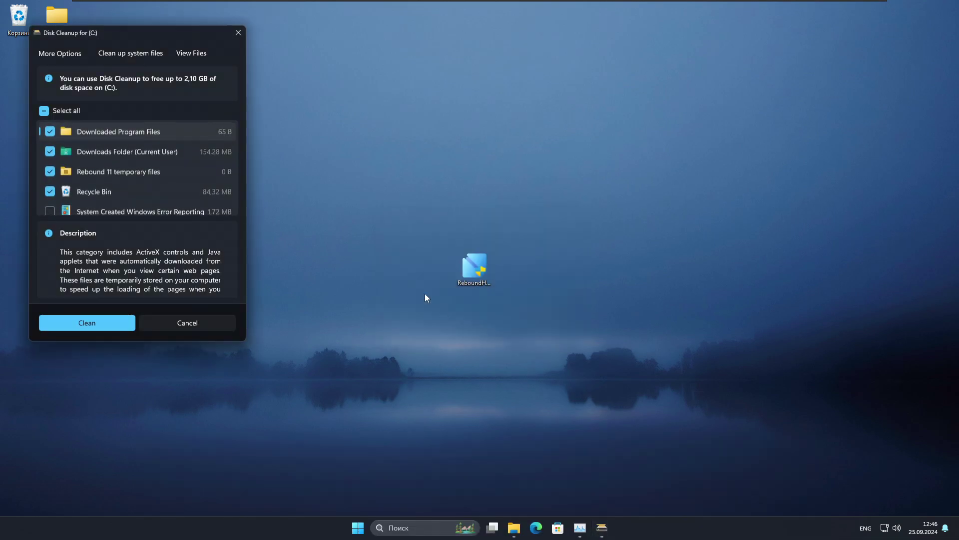
- Deselect Downloaded Program Files, Downloads Folder and Rebound 11 temporary files for drive C:, and try cleaning up system files
drag(137, 40, 455, 108)
scroll(445, 261, down, 3)
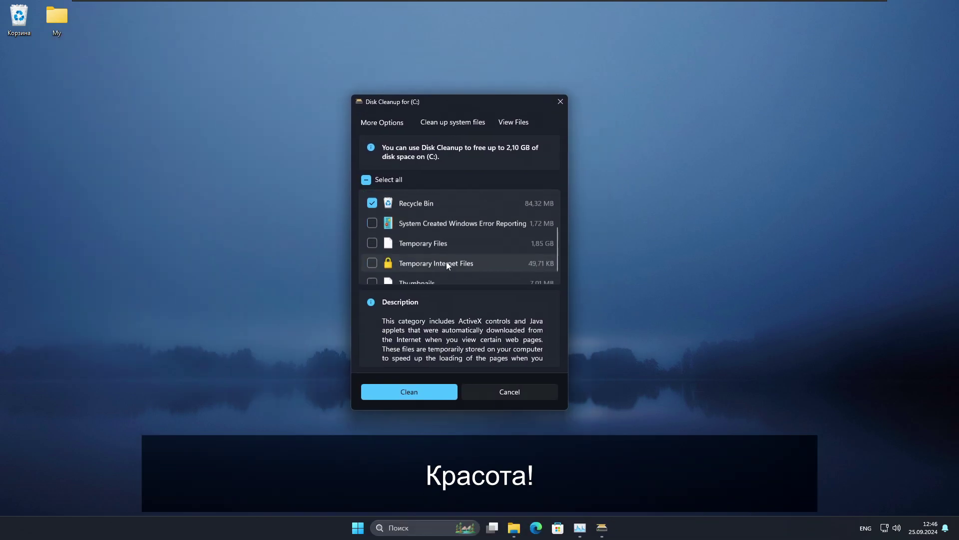
scroll(453, 268, up, 3)
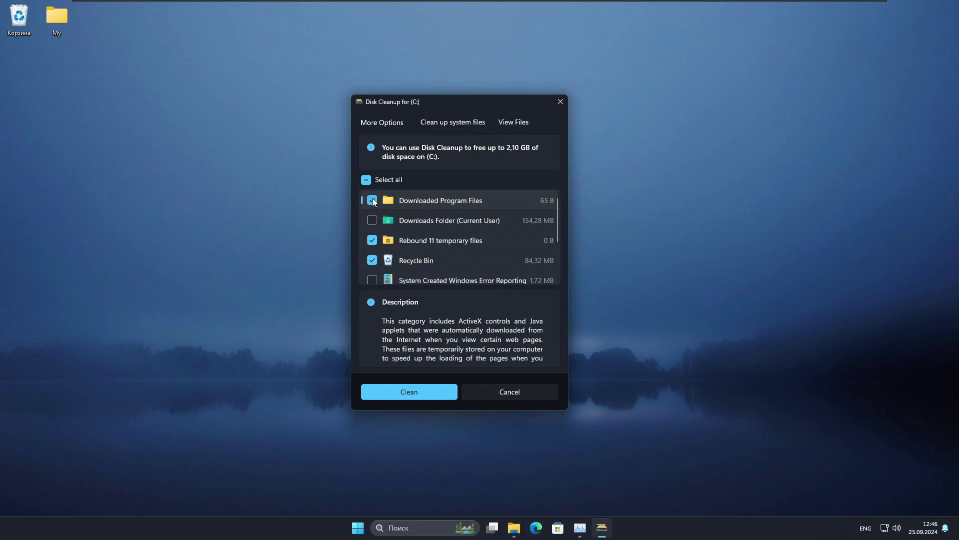
scroll(492, 232, down, 1)
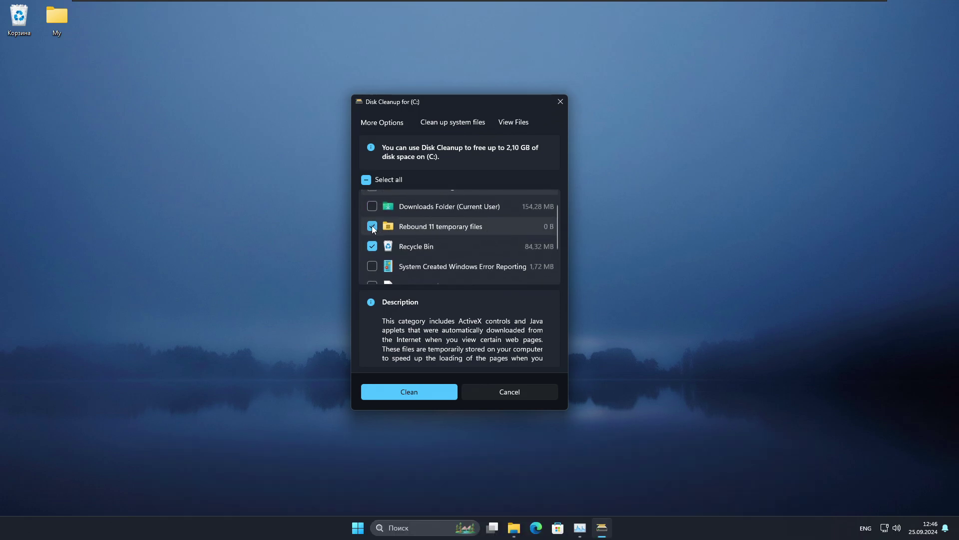
scroll(412, 224, down, 2)
scroll(422, 204, down, 1)
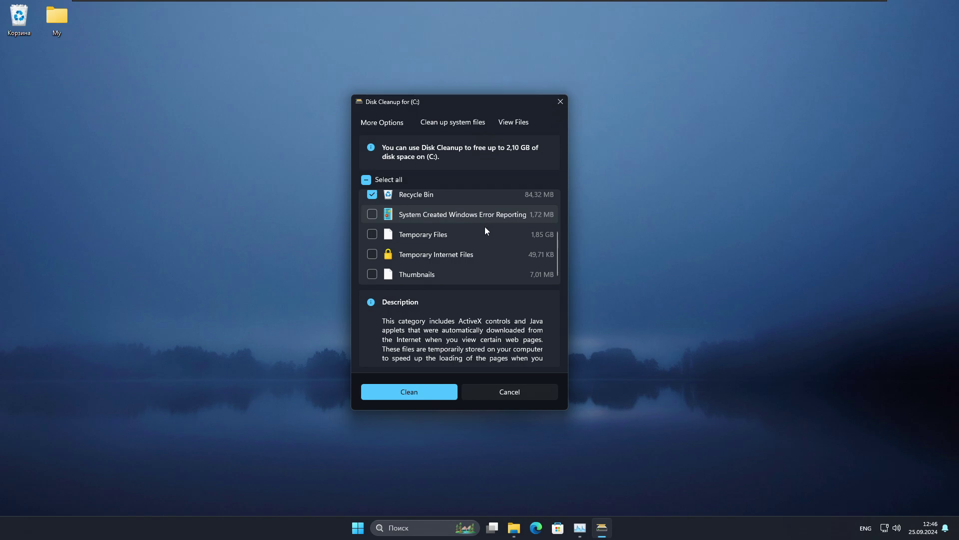
scroll(482, 237, up, 3)
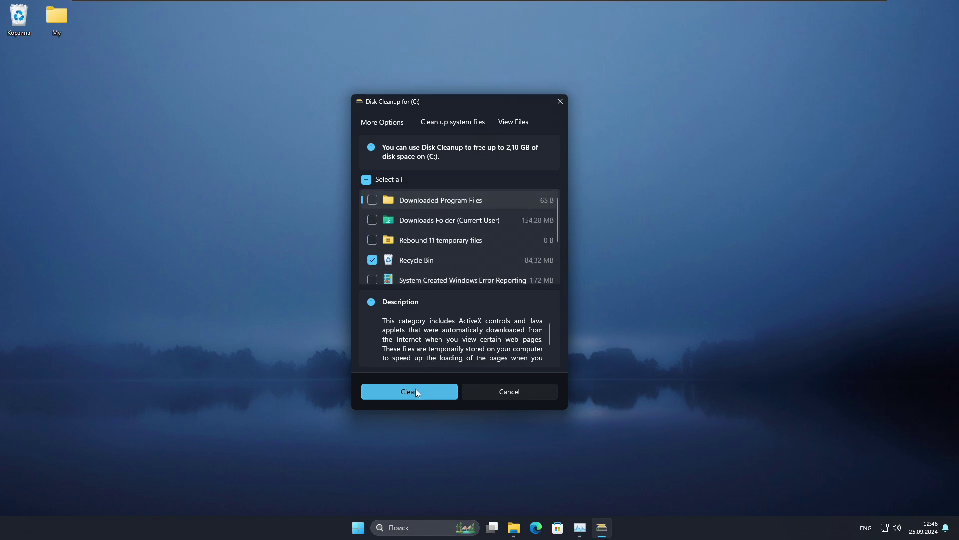
click(477, 120)
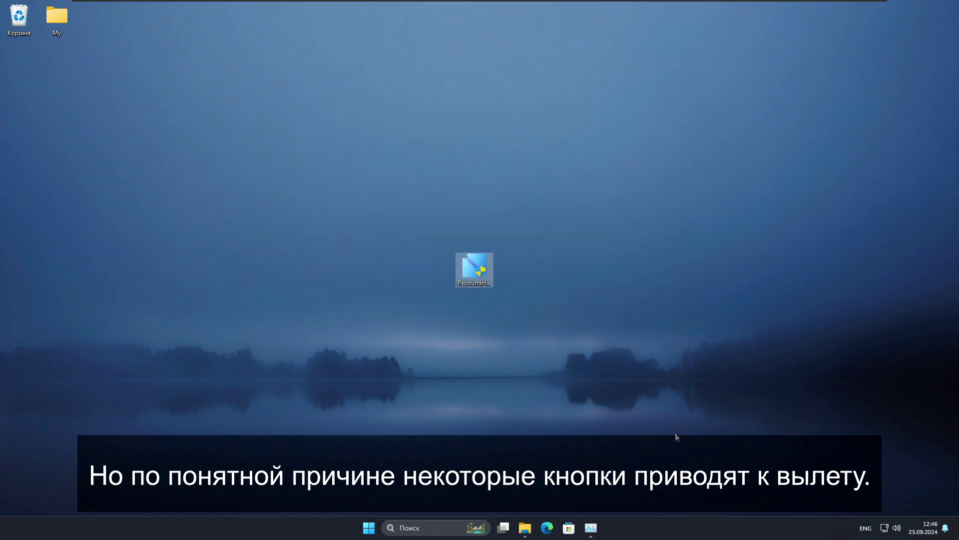
- Launch Rebound Tpm from the recently added apps, allow it to make changes, view TPM Management, and close it
click(374, 537)
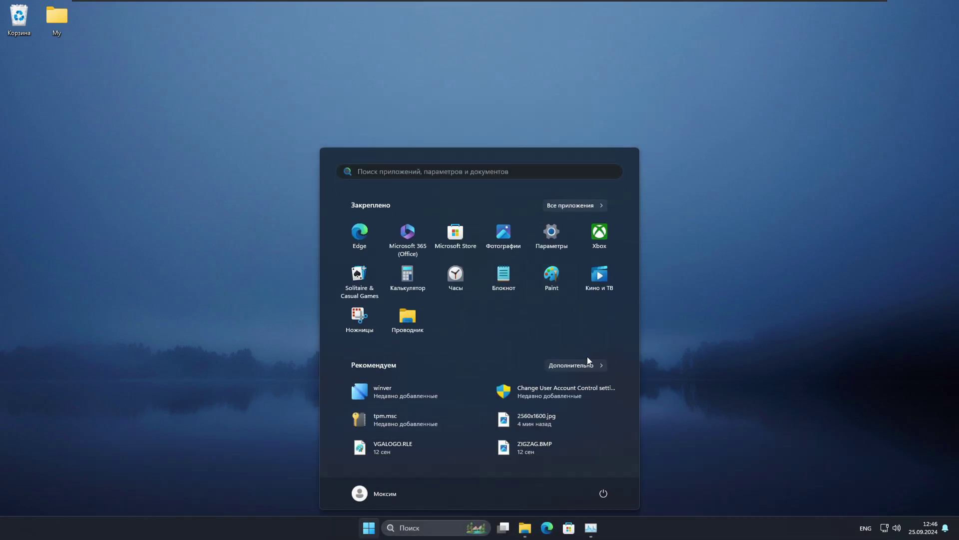
click(586, 356)
scroll(473, 348, down, 2)
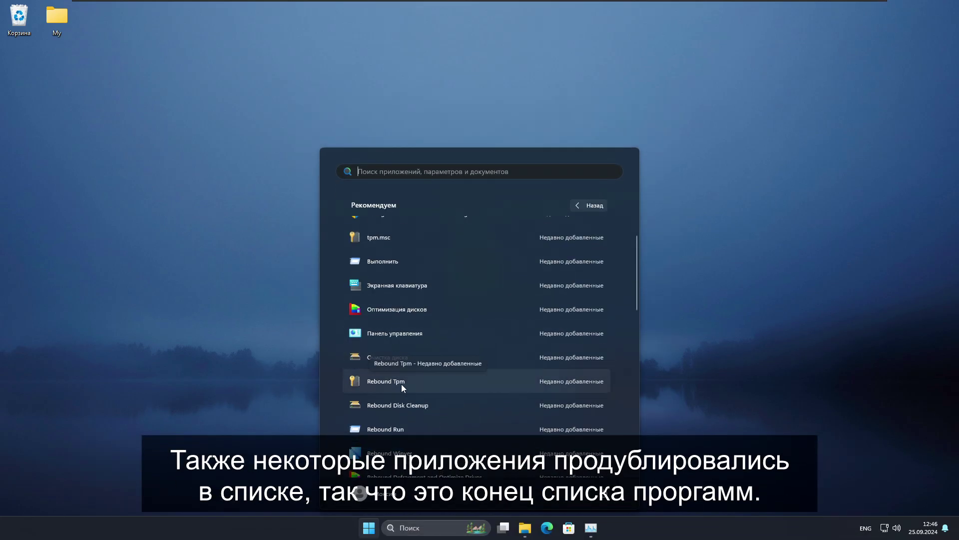
scroll(389, 384, up, 2)
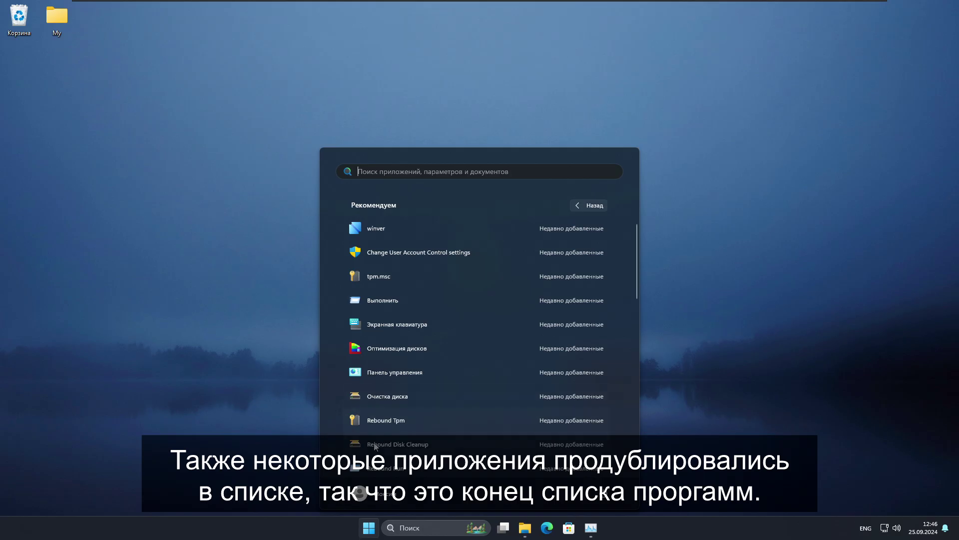
click(395, 421)
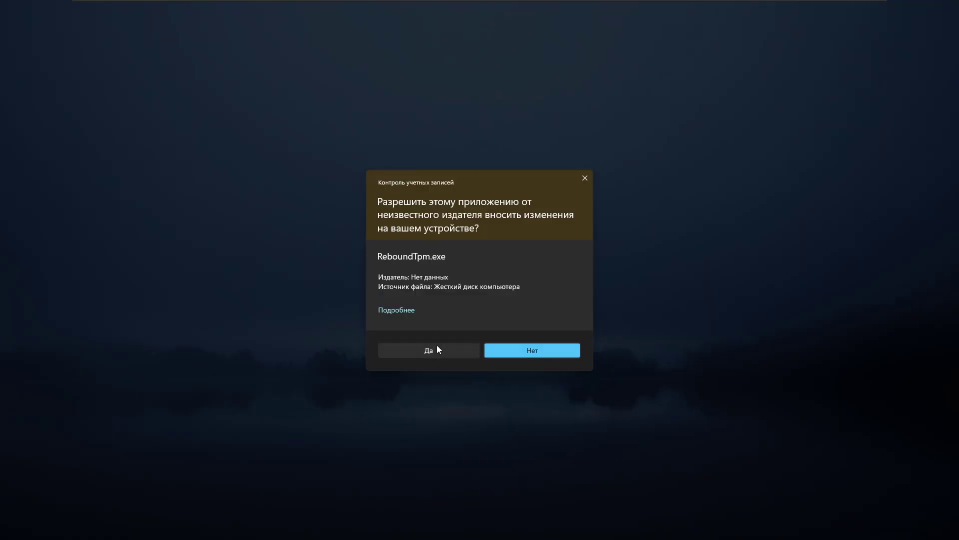
click(436, 347)
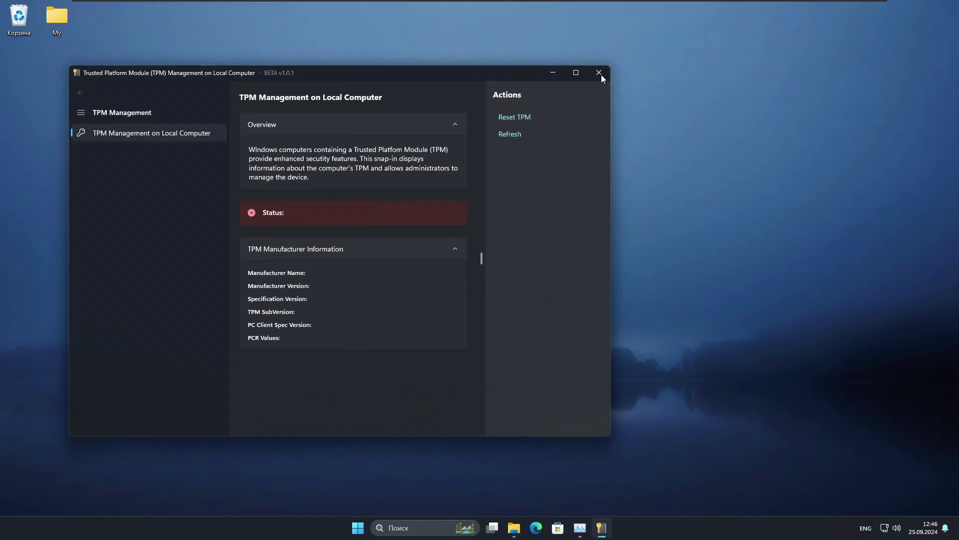
click(599, 72)
- Try launching Rebound Run from the recently added apps, reopening the list for a second attempt
click(369, 527)
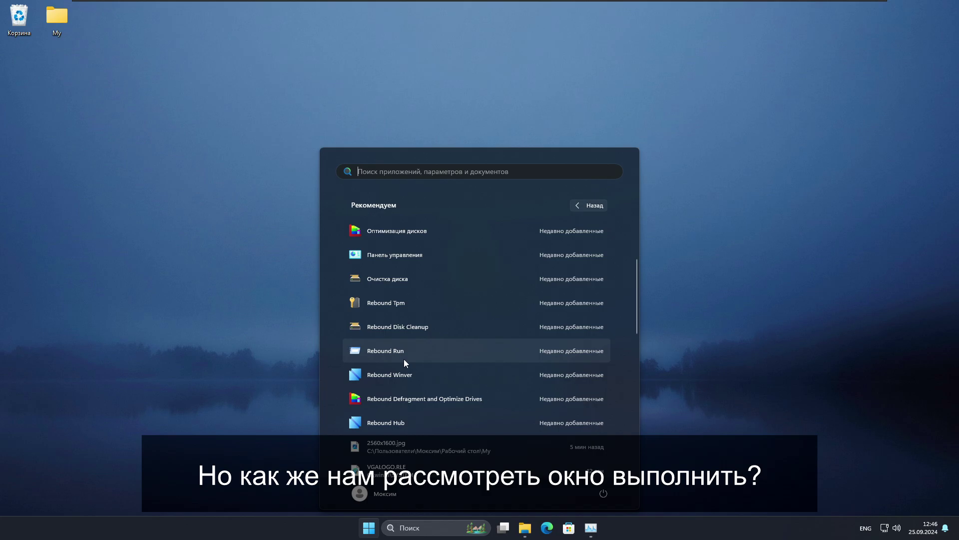
click(404, 358)
click(369, 527)
click(574, 365)
scroll(449, 392, down, 3)
click(392, 354)
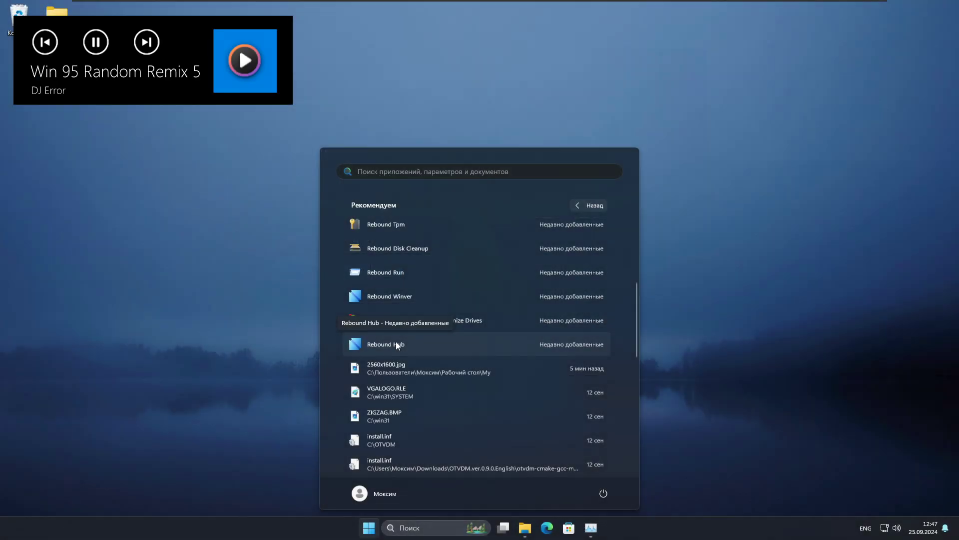
- Open Rebound Hub's Rebound 11 page, start Patch or Update, and allow the app to make changes
click(396, 341)
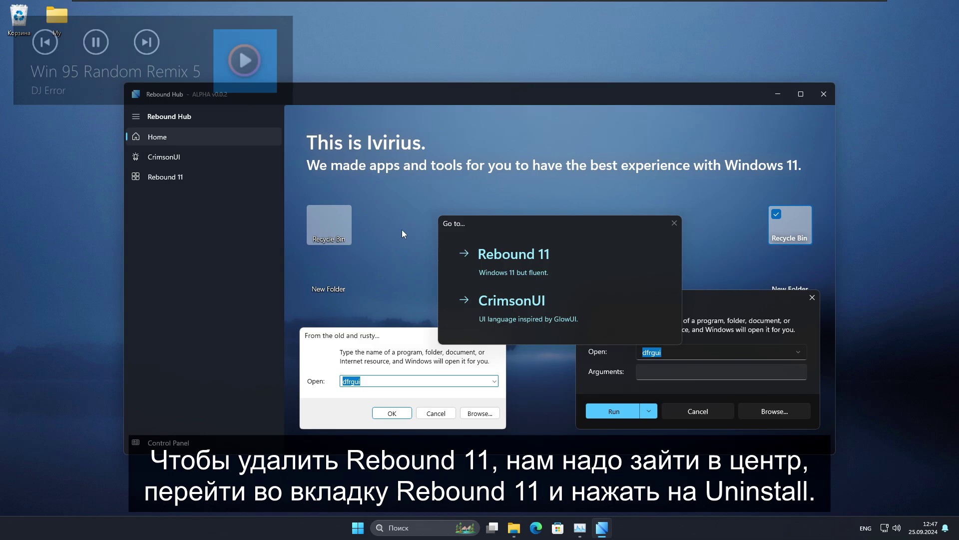
click(178, 178)
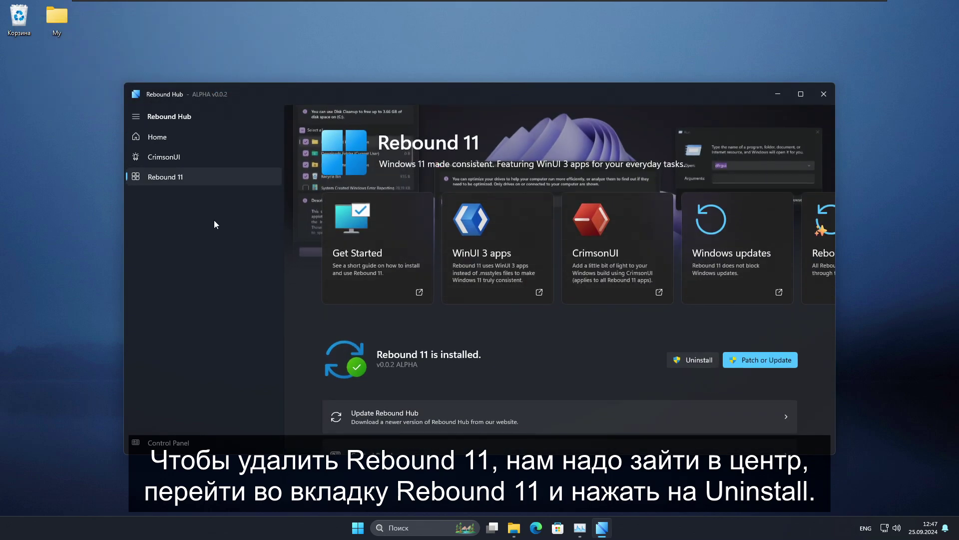
scroll(591, 282, down, 2)
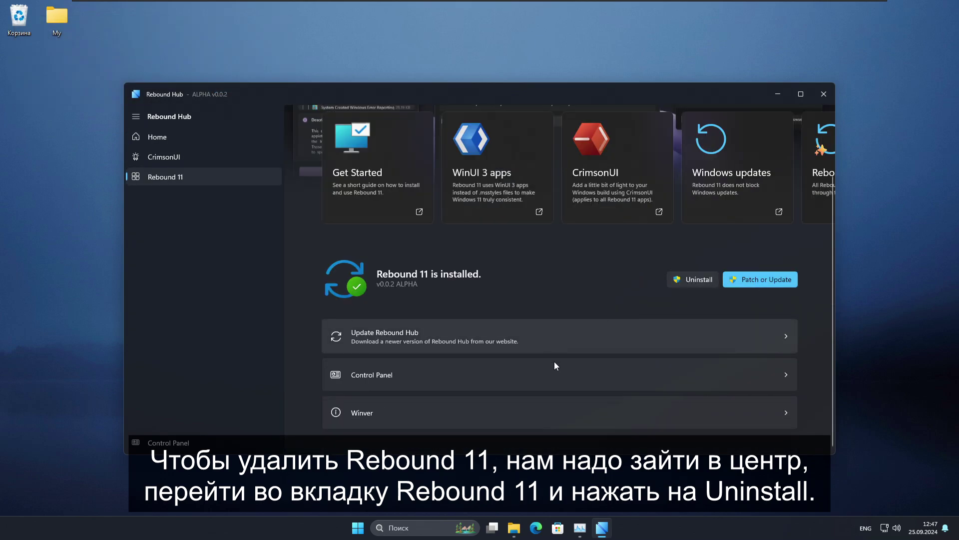
click(744, 279)
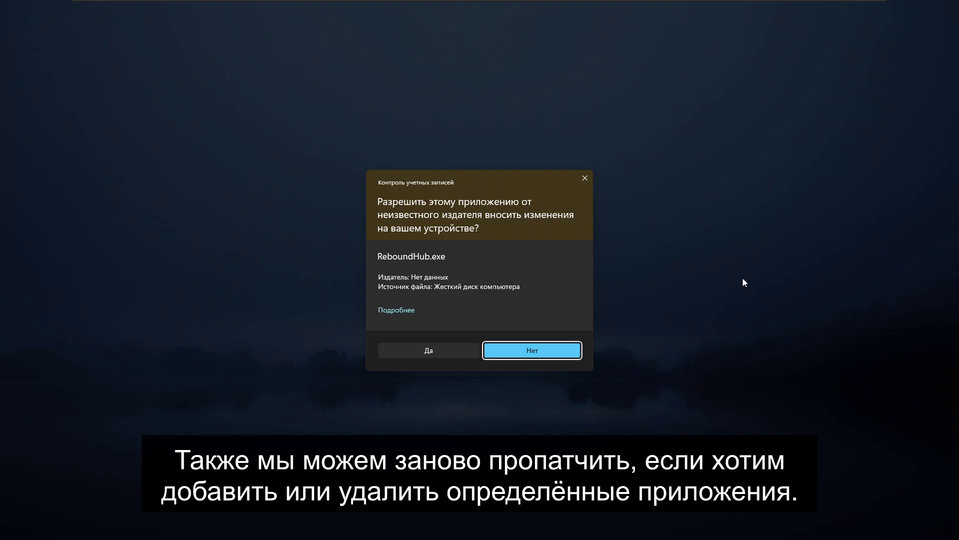
click(444, 343)
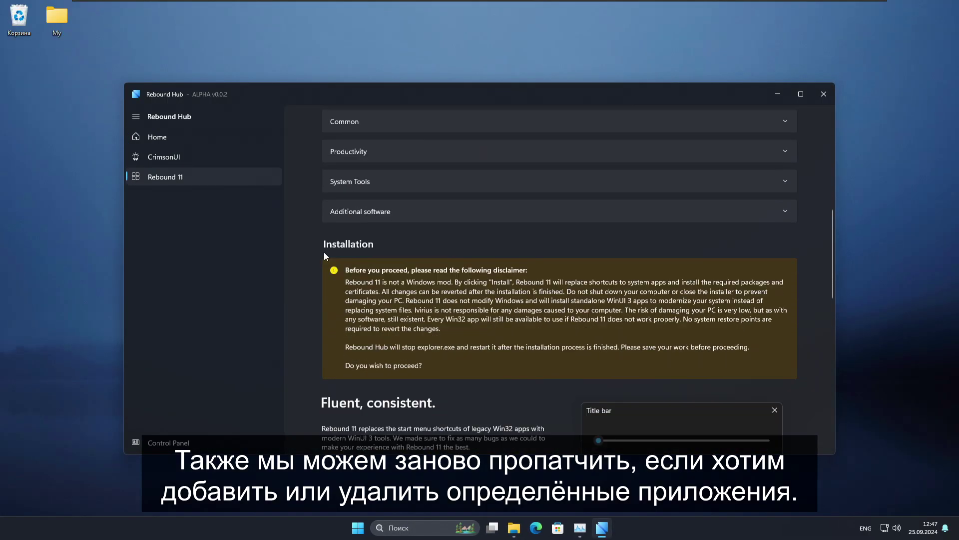
- Examine the Rebound 11 installation page, including its feature descriptions and the Common, Productivity, System Tools and Additional software groups
scroll(512, 303, up, 6)
scroll(540, 292, right, 5)
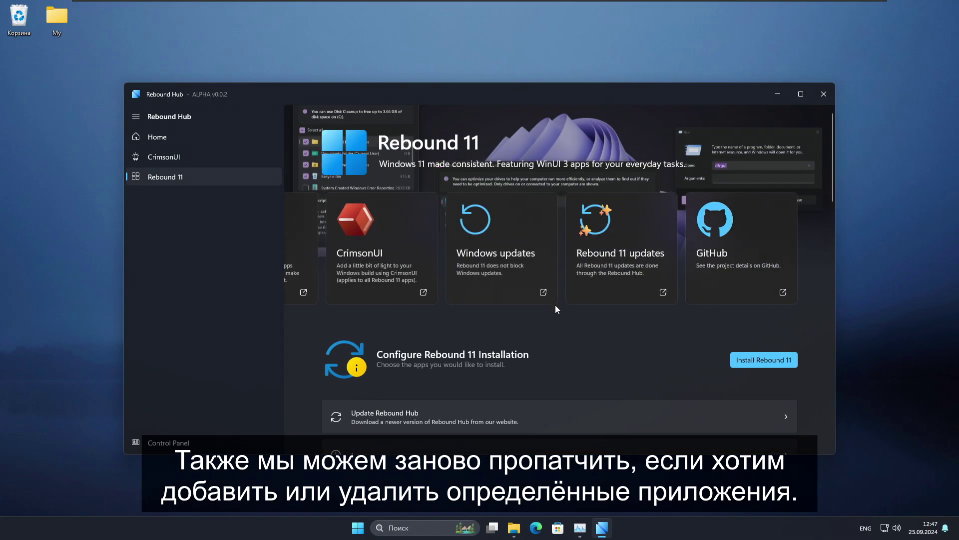
scroll(555, 305, down, 15)
scroll(474, 339, up, 10)
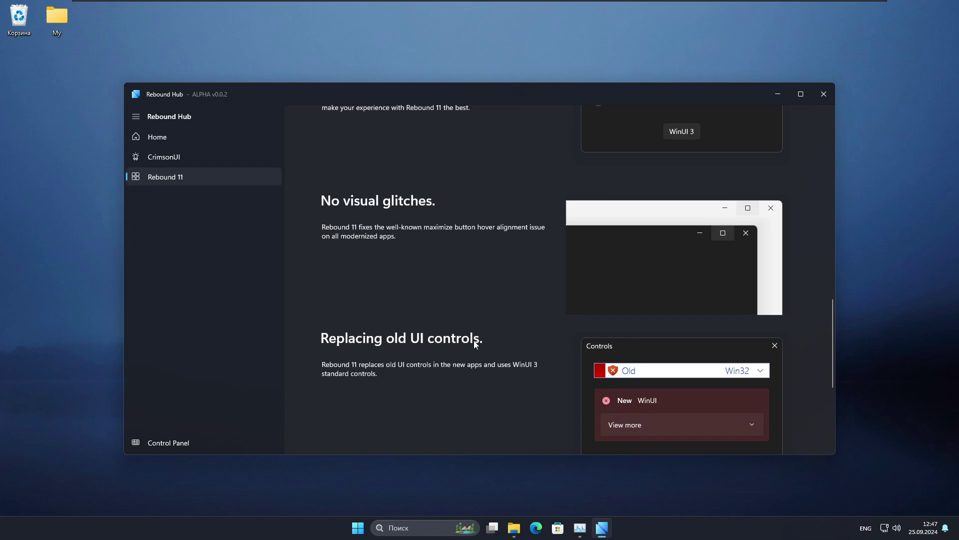
click(422, 360)
scroll(399, 279, down, 3)
click(391, 209)
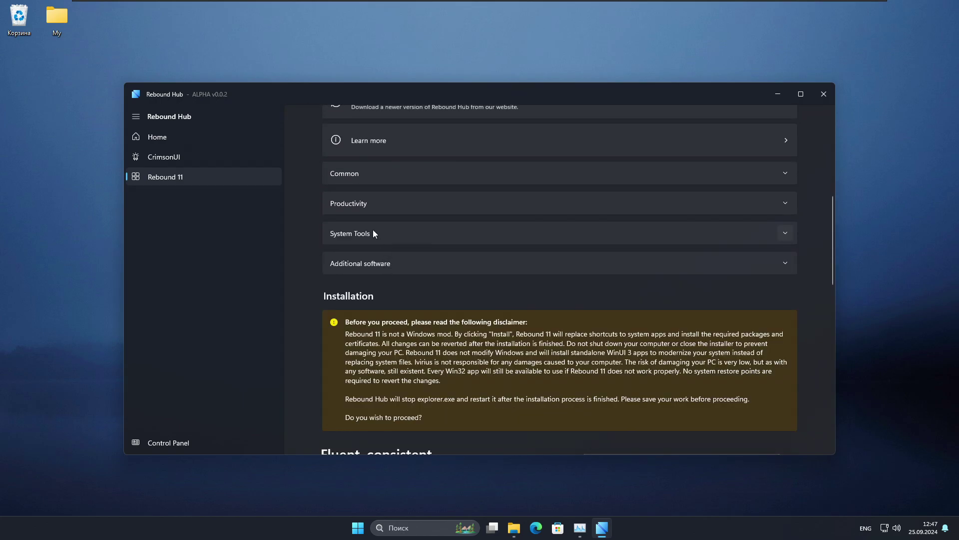
click(374, 233)
click(379, 232)
click(376, 265)
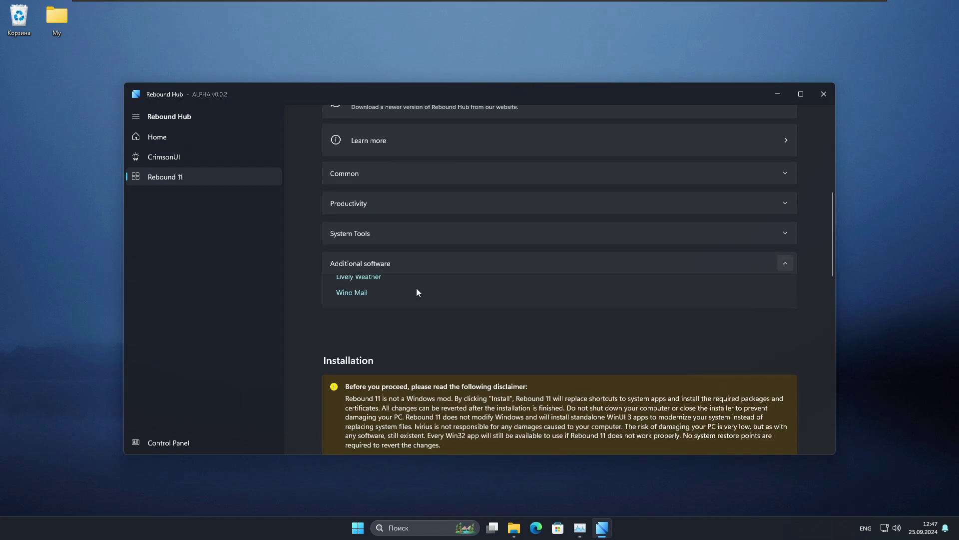
scroll(704, 333, up, 5)
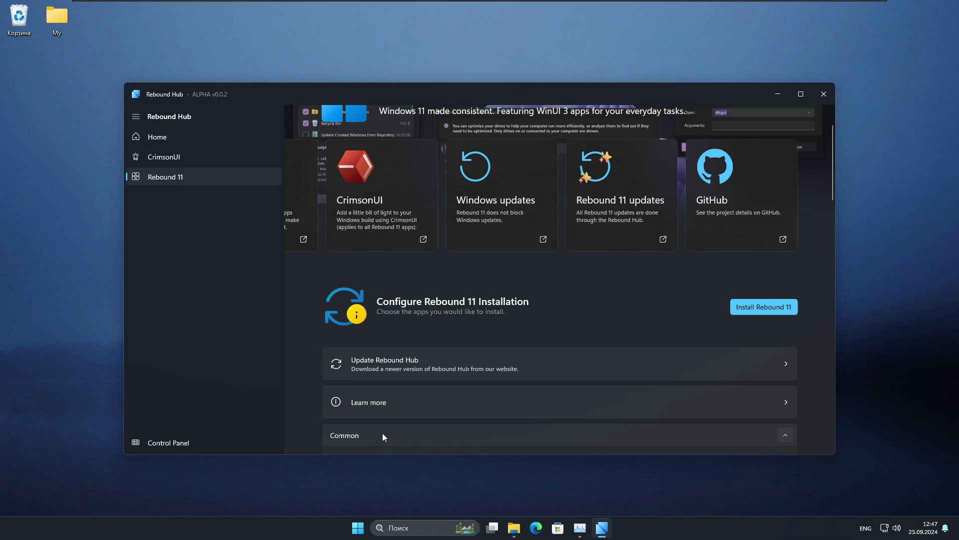
scroll(370, 337, down, 2)
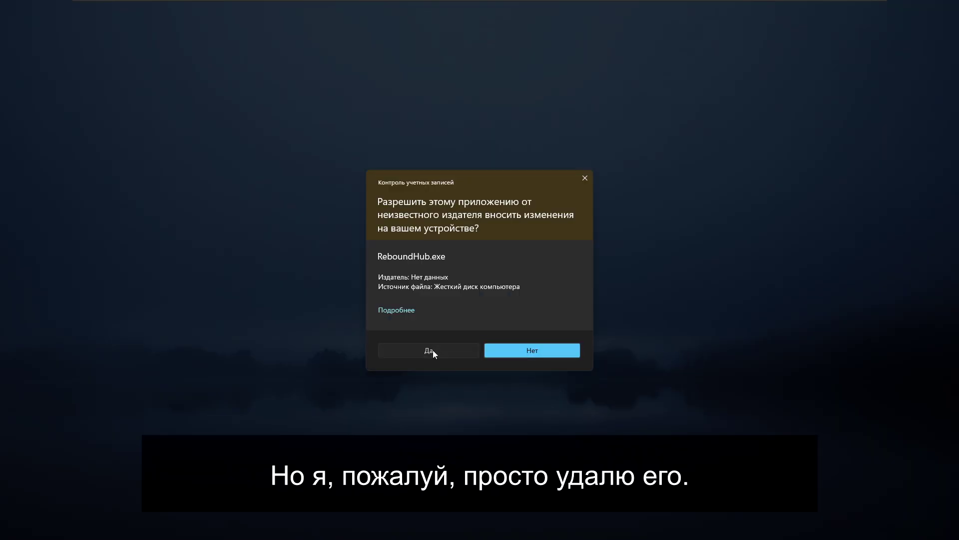
- Allow Rebound Hub to uninstall Rebound 11 and postpone the computer restart
click(433, 350)
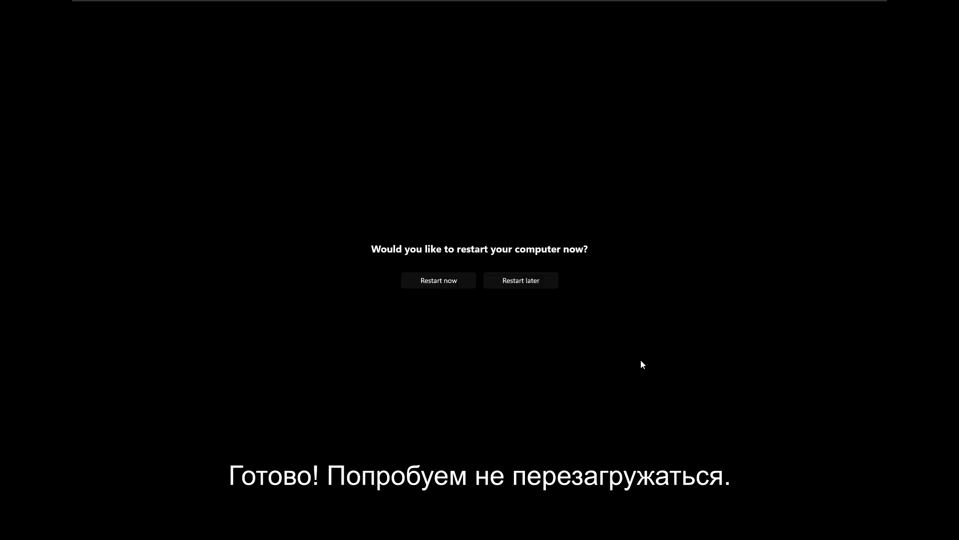
click(529, 283)
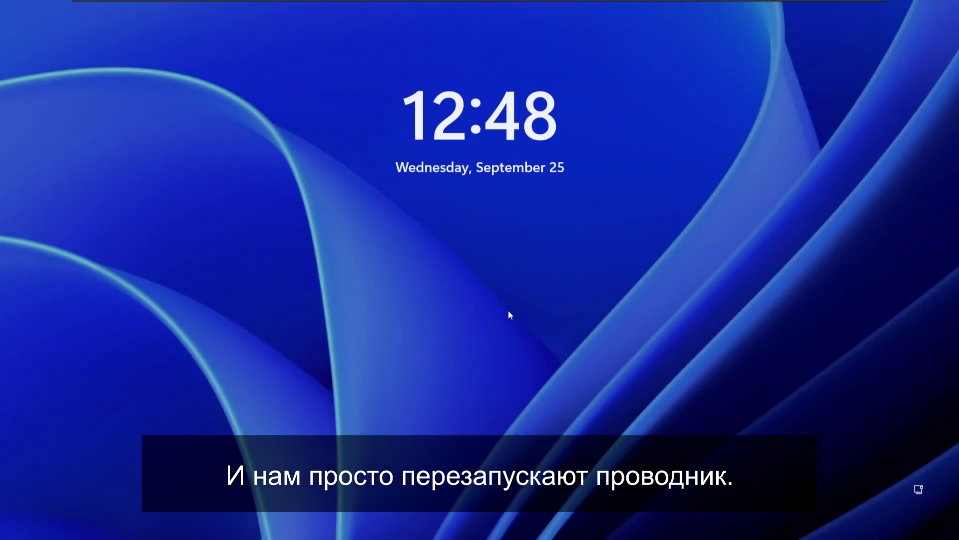
- Dismiss the lock screen, open Task Manager on the blank desktop, and shrink its window to a compact size
click(508, 311)
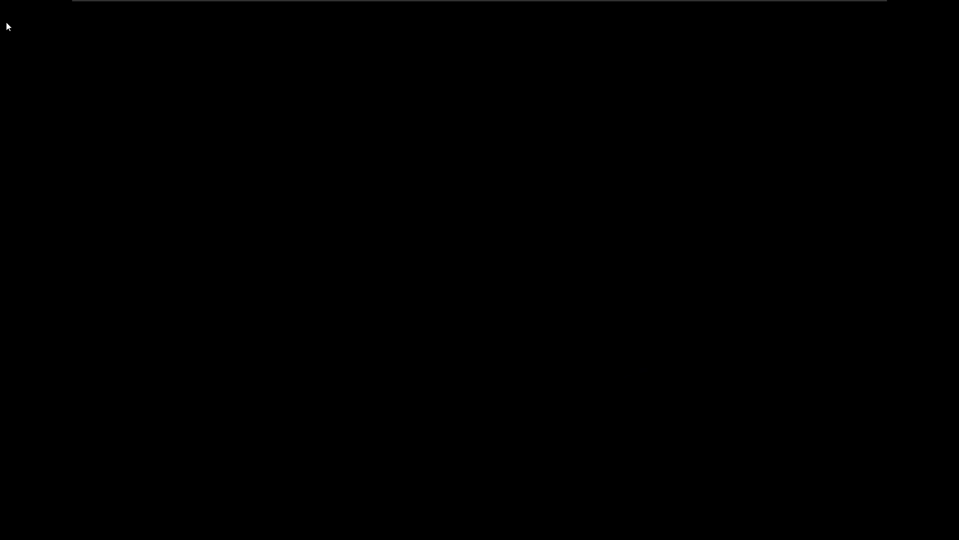
key(ctrl+shift+Escape)
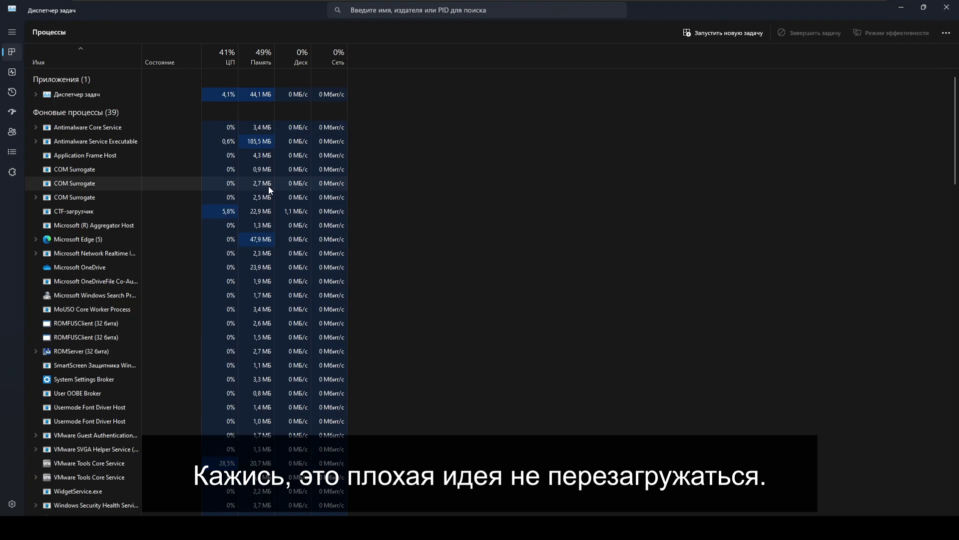
drag(312, 12, 441, 115)
drag(568, 259, 829, 514)
double_click(820, 98)
drag(694, 19, 1, 220)
drag(22, 12, 94, 54)
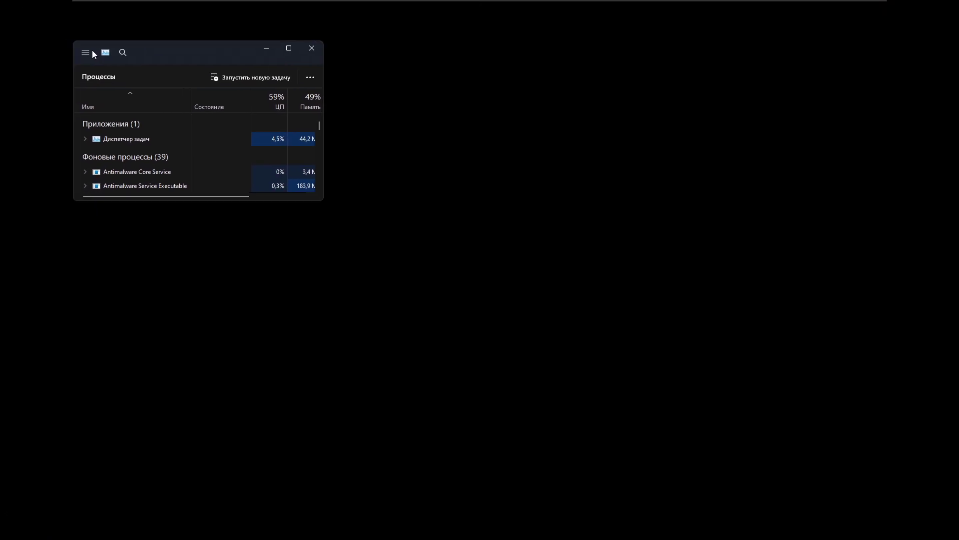
- Open the dialog for running a new task from Task Manager
click(85, 57)
click(84, 57)
click(253, 76)
text(учздщку)
key(BackSpace)
key(BackSpace)
key(BackSpace)
key(BackSpace)
key(BackSpace)
key(BackSpace)
key(BackSpace)
text(учздщ)
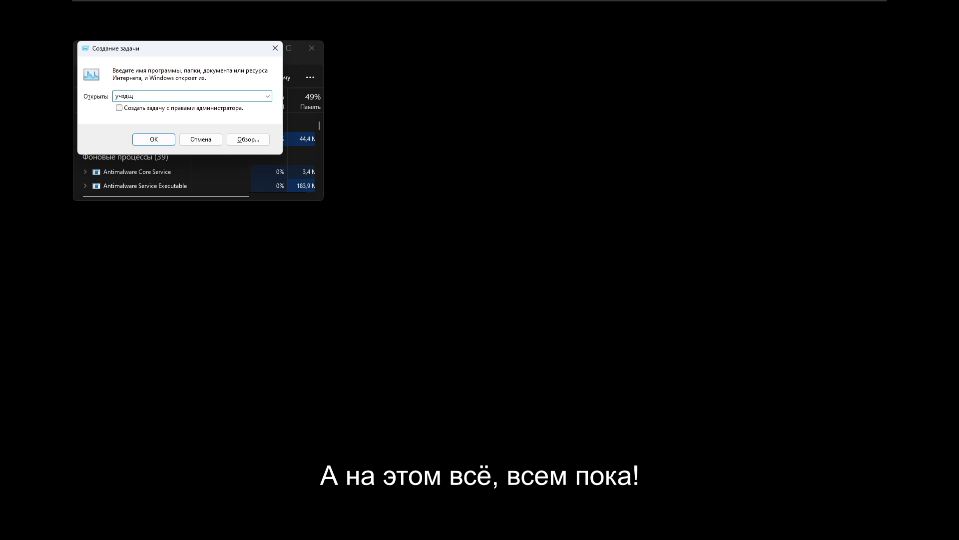
key(BackSpace)
key(BackSpace)
key(BackSpace)
key(BackSpace)
- Run explorer as a new task to restart the Windows shell, and run winver the same way
text(explorer)
key(Return)
click(247, 78)
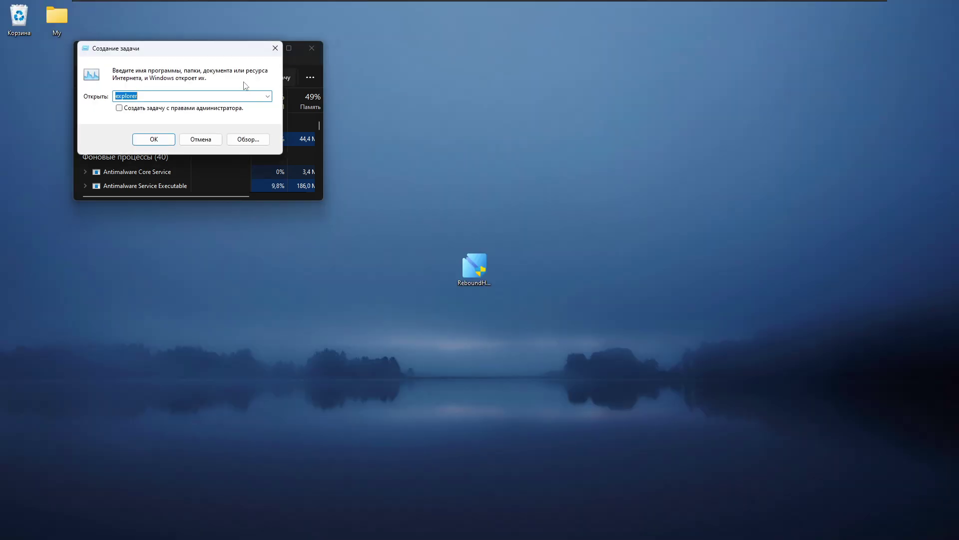
text(winver)
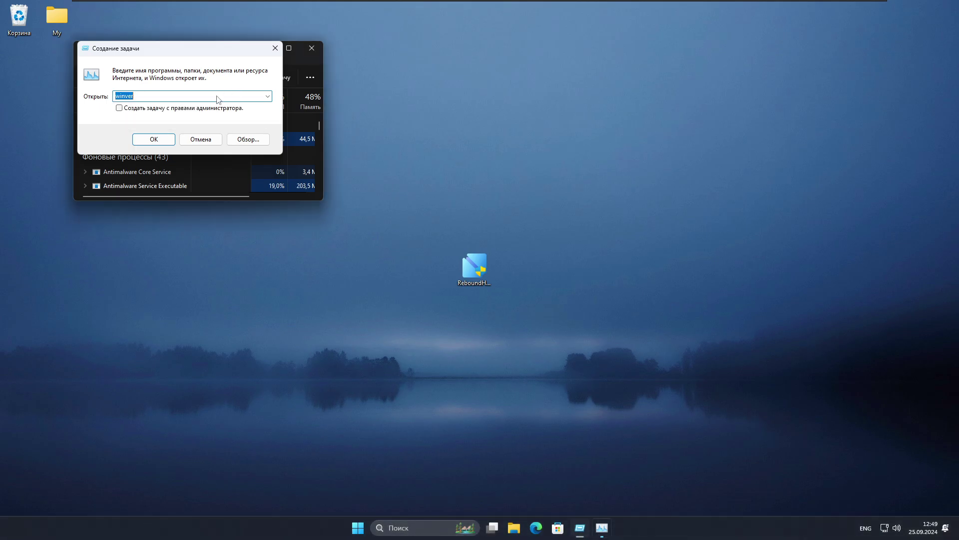
key(Return)
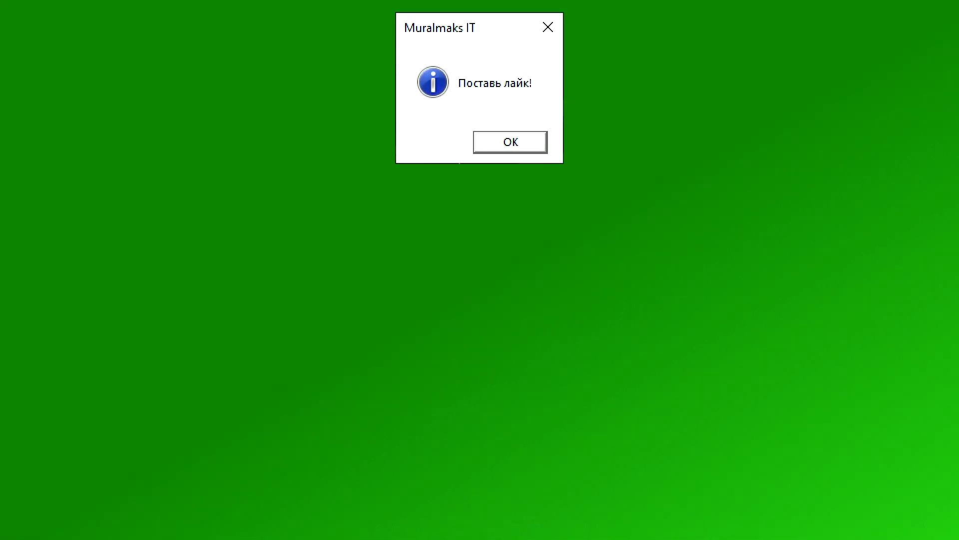